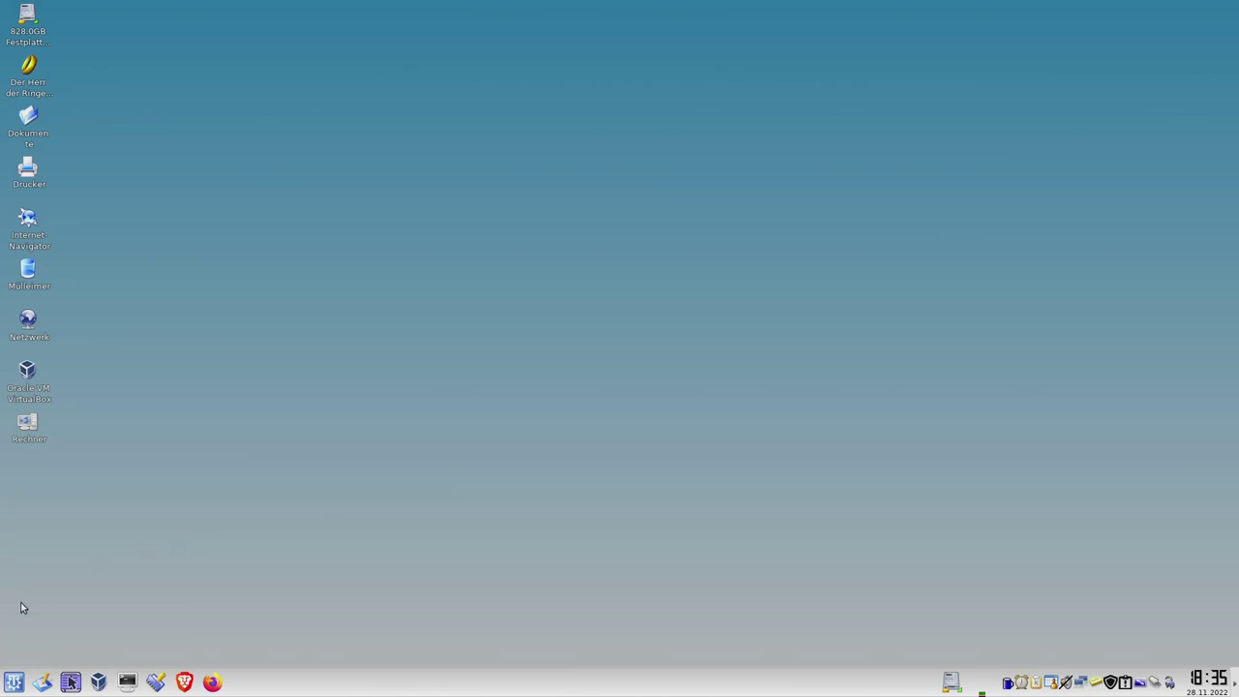
Search the installed programs for "kden" and launch the Kdenlive video editor
left_click(5, 687)
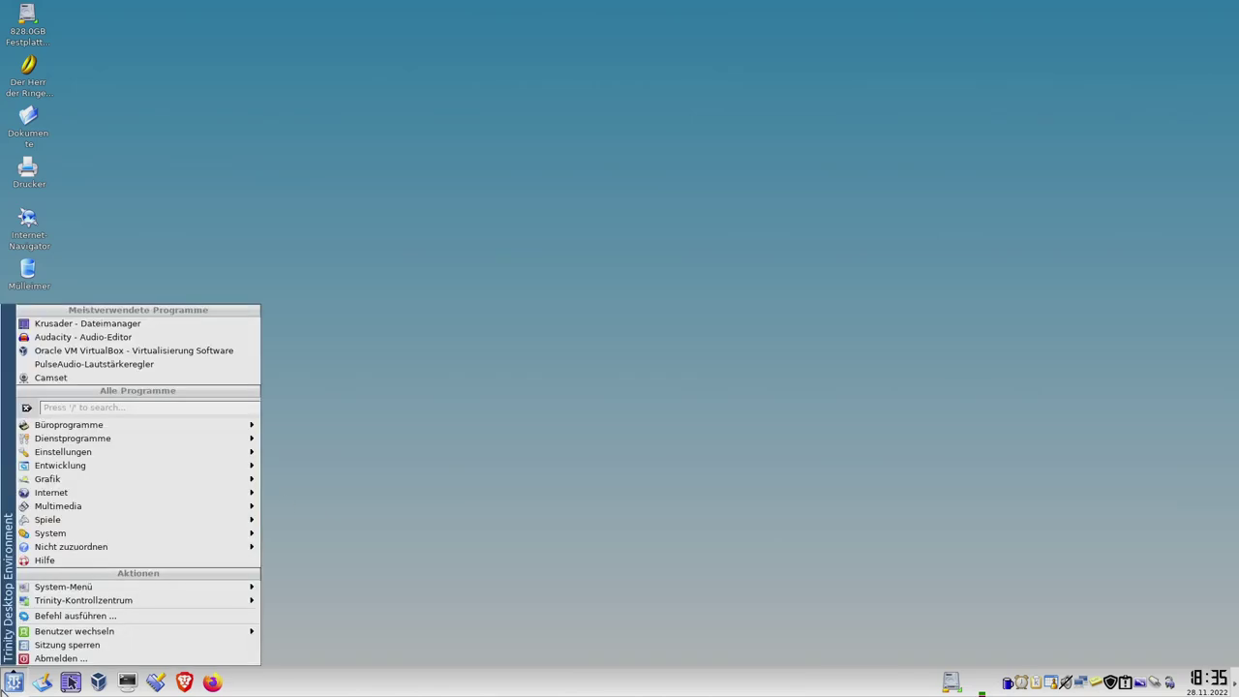
left_click(65, 409)
type("kde")
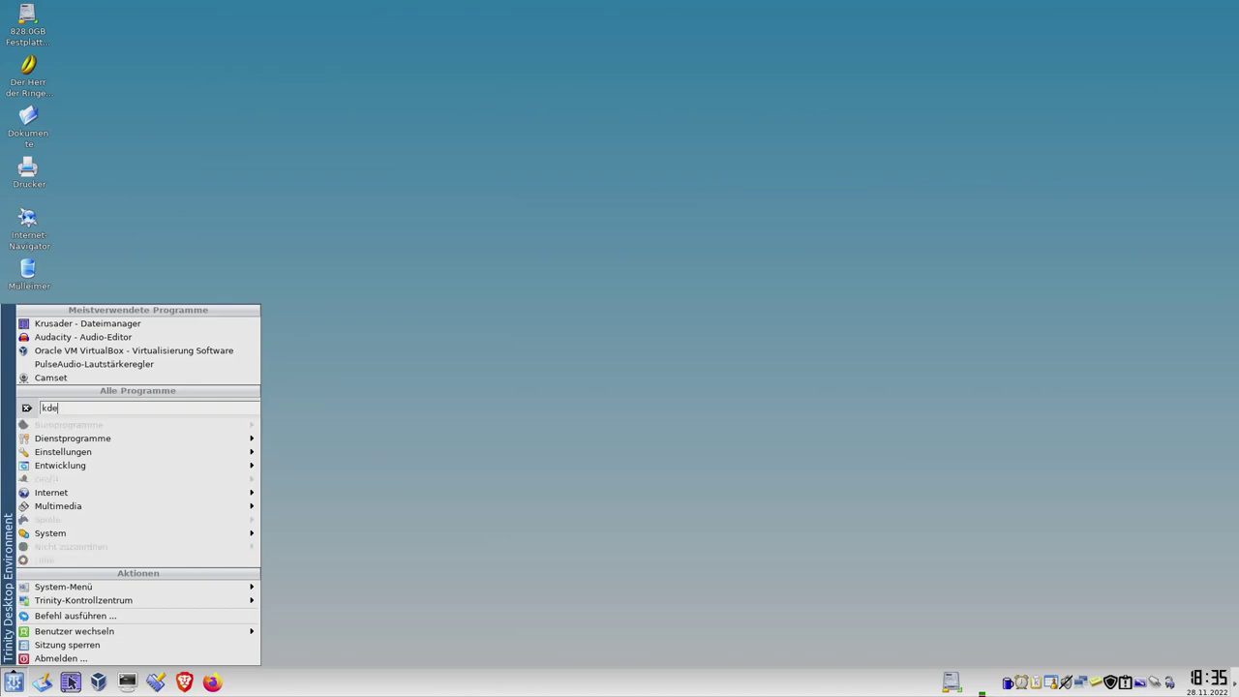
type("n")
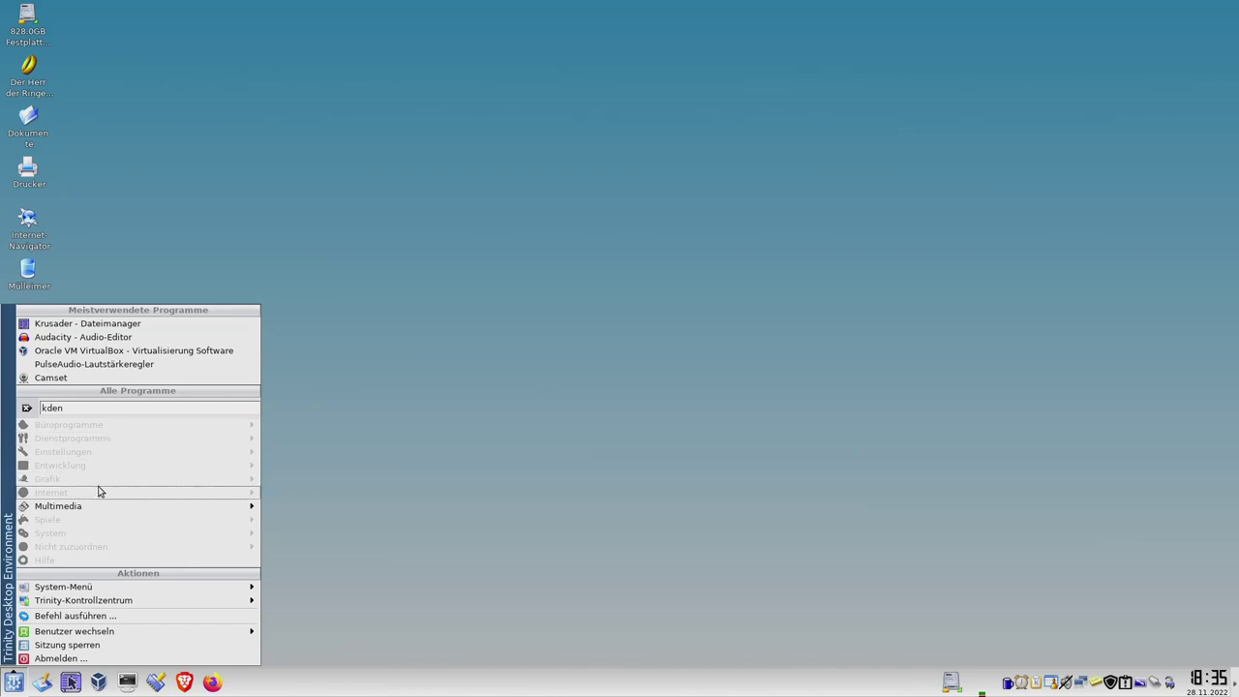
mouse_move(100, 506)
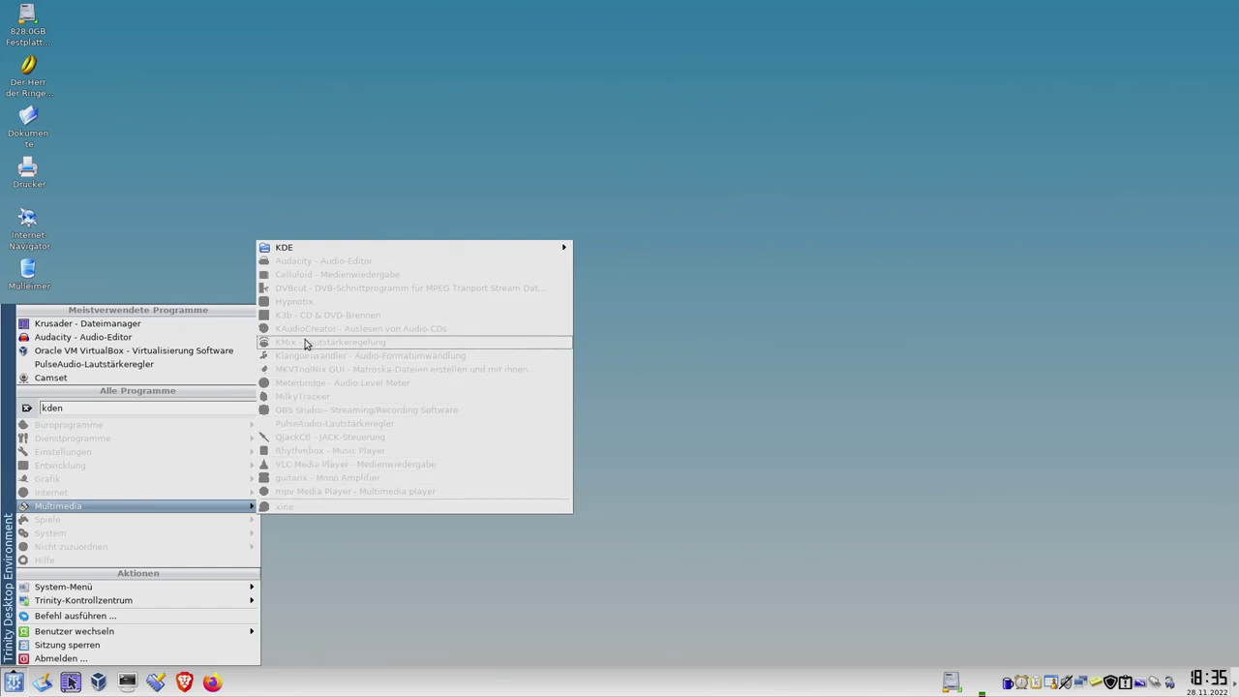
mouse_move(298, 249)
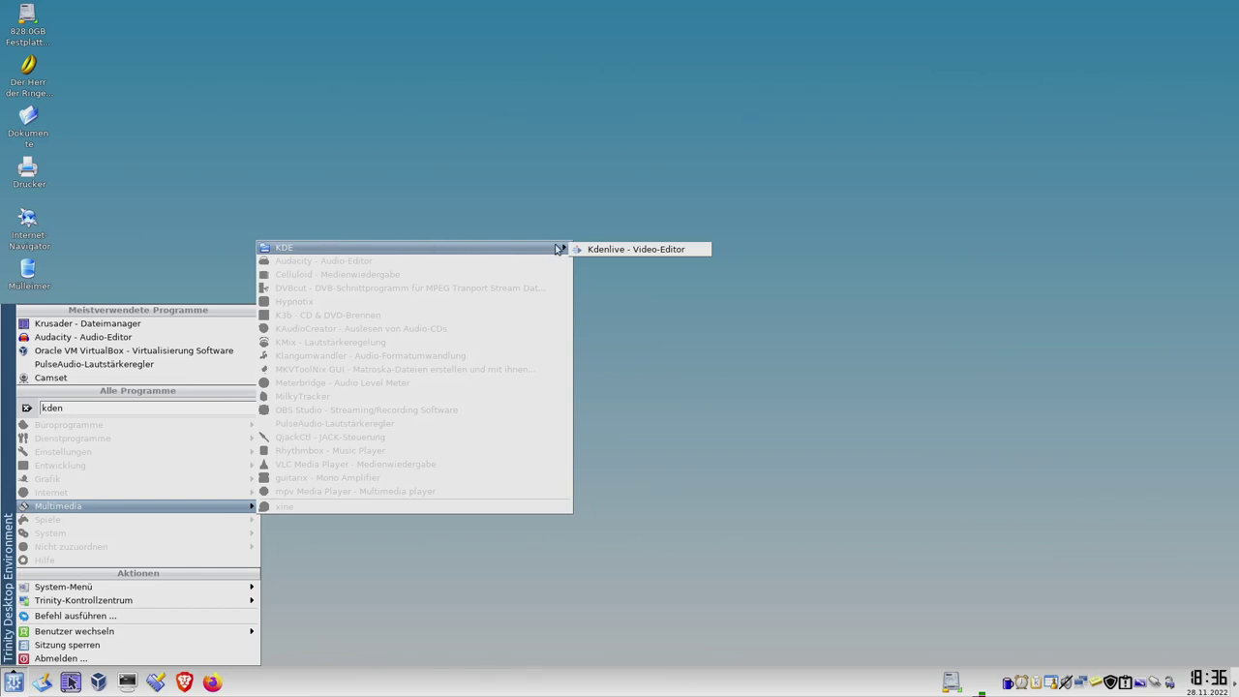
left_click(600, 251)
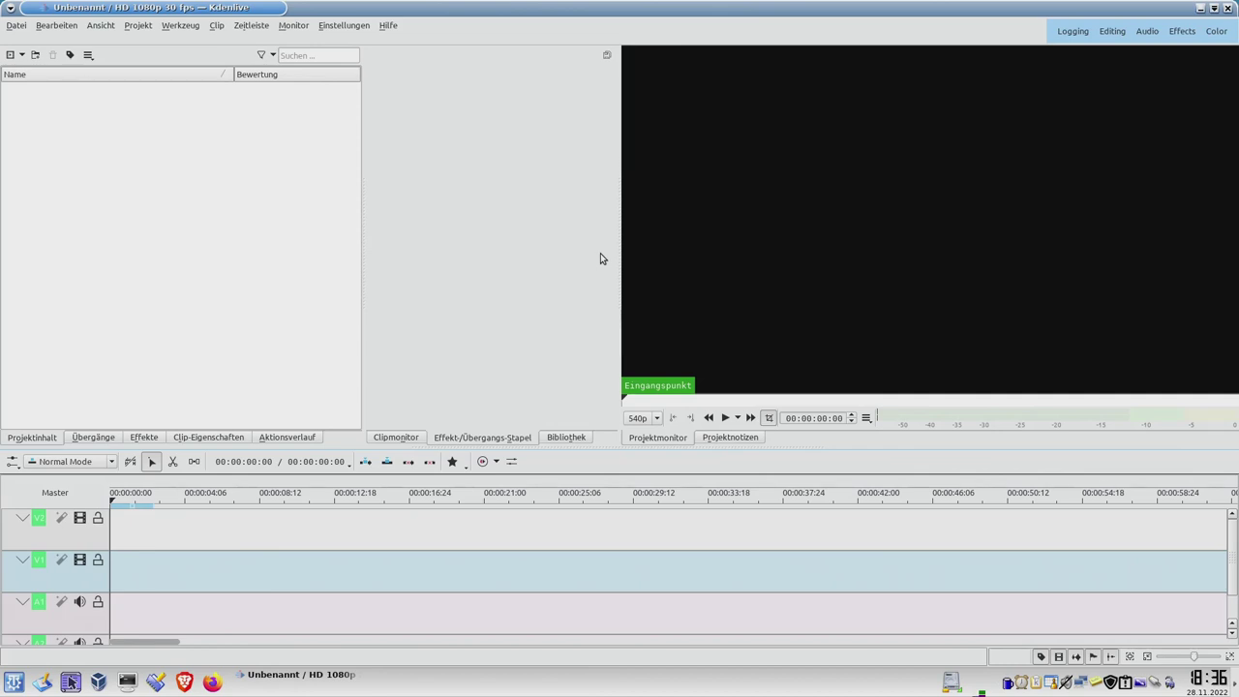
Open the recently used project SpielenUnterLinux-Teil1.kdenlive
left_click(17, 26)
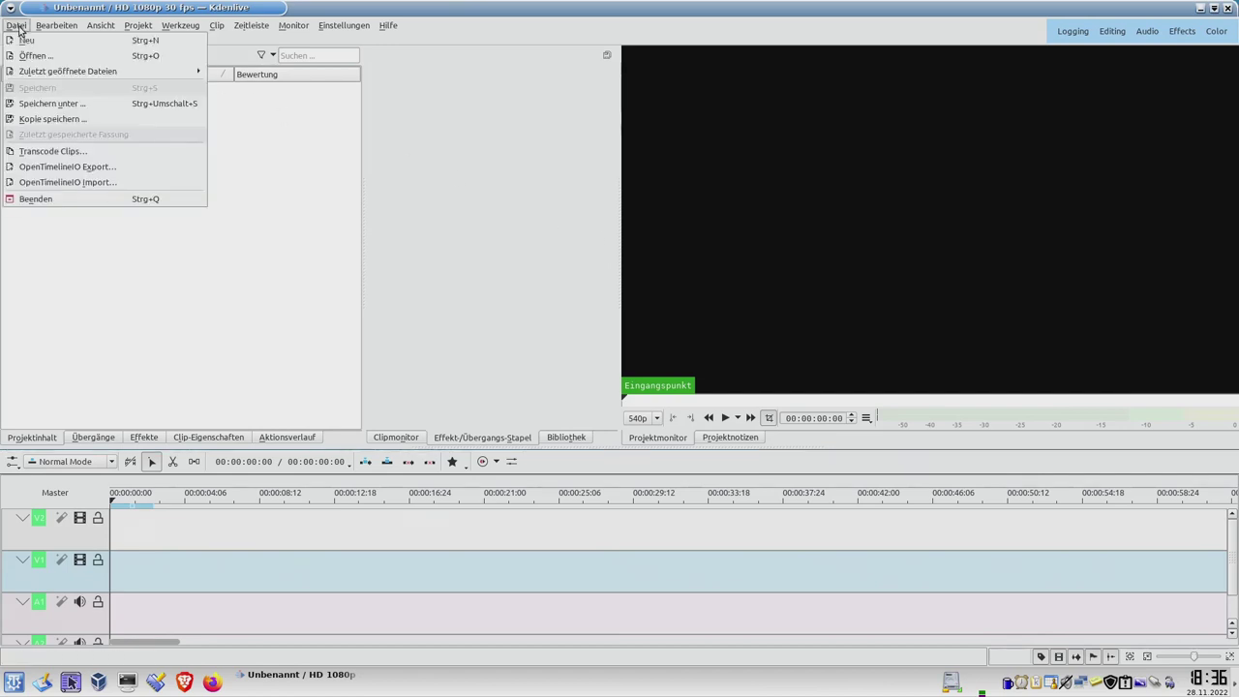
mouse_move(43, 73)
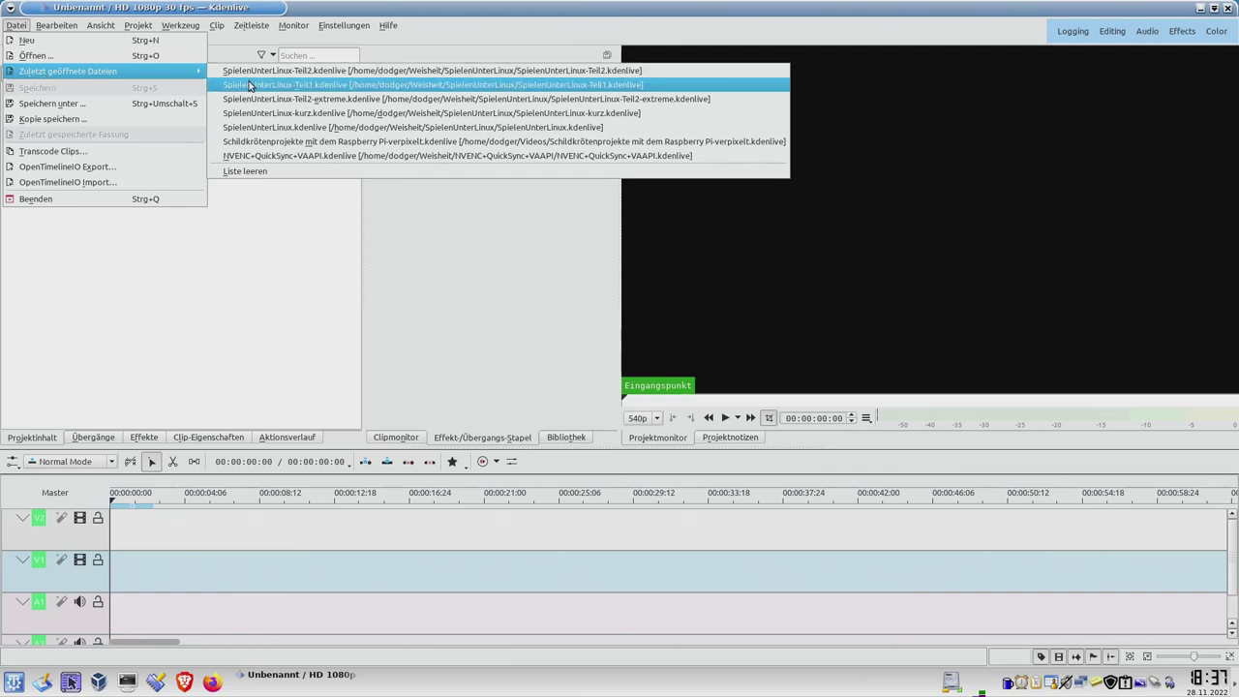
left_click(250, 86)
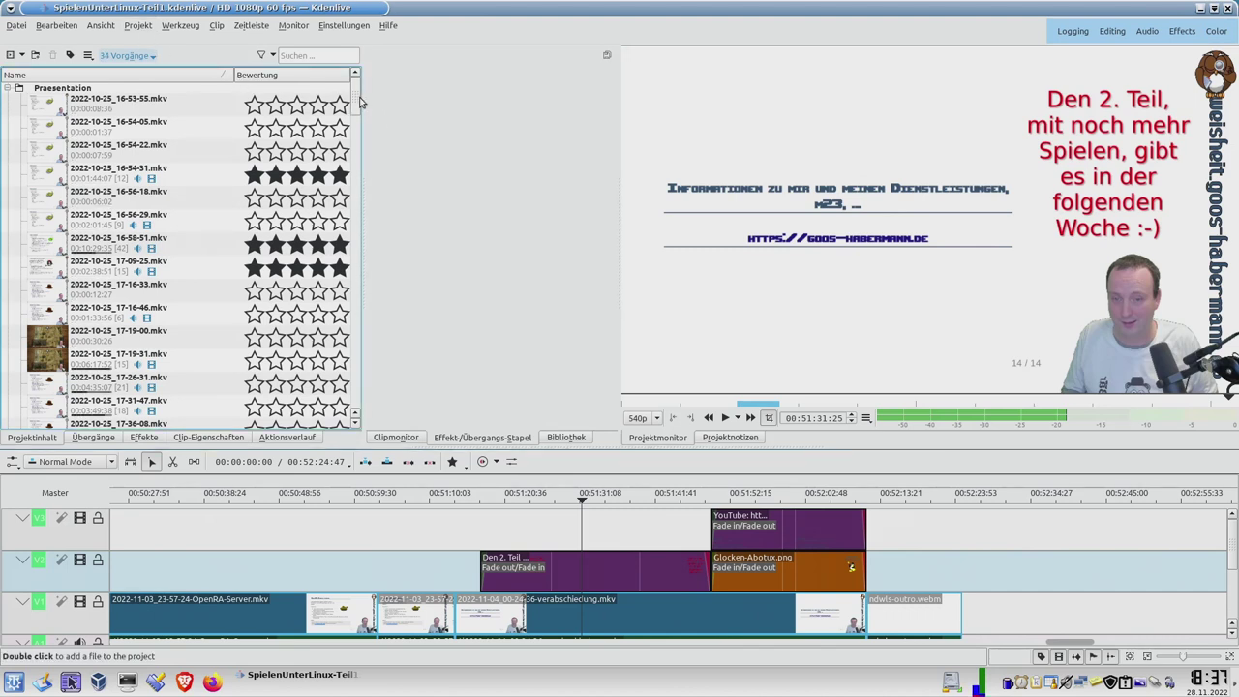
Look through the clips in the Praesentation folder and enlarge the timeline area to show the audio tracks below the video tracks
scroll(360, 101, "down", 3)
scroll(360, 101, "down", 2)
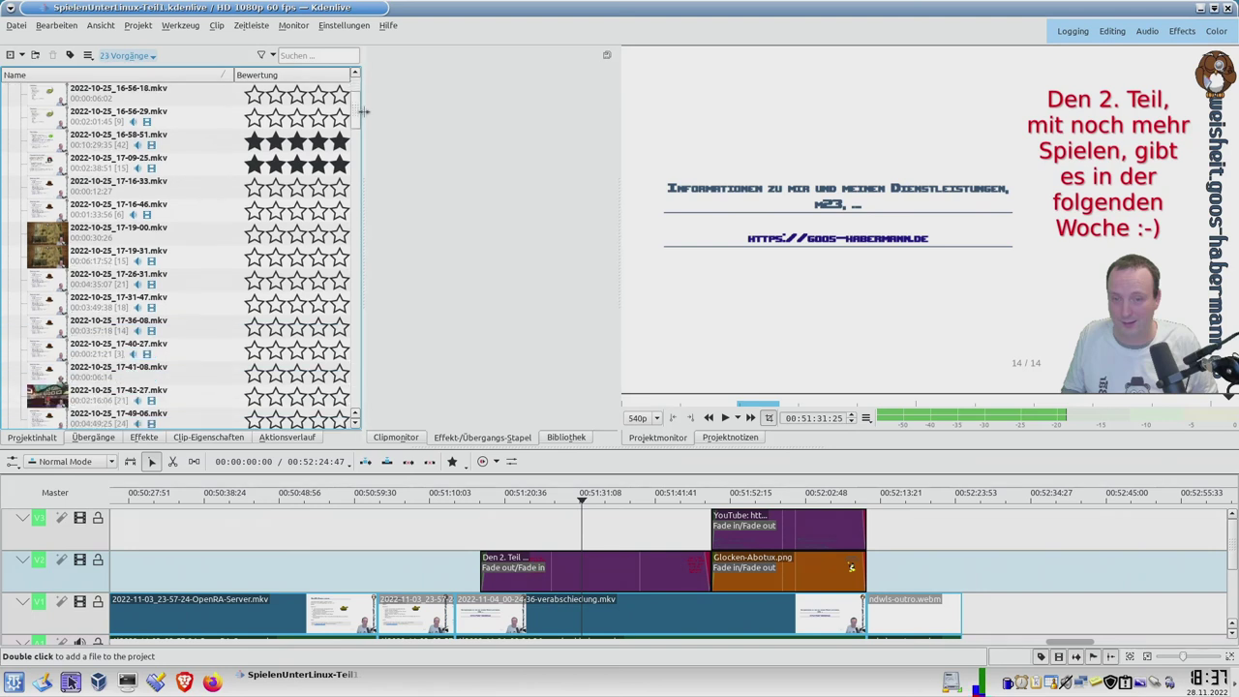
scroll(362, 114, "down", 1)
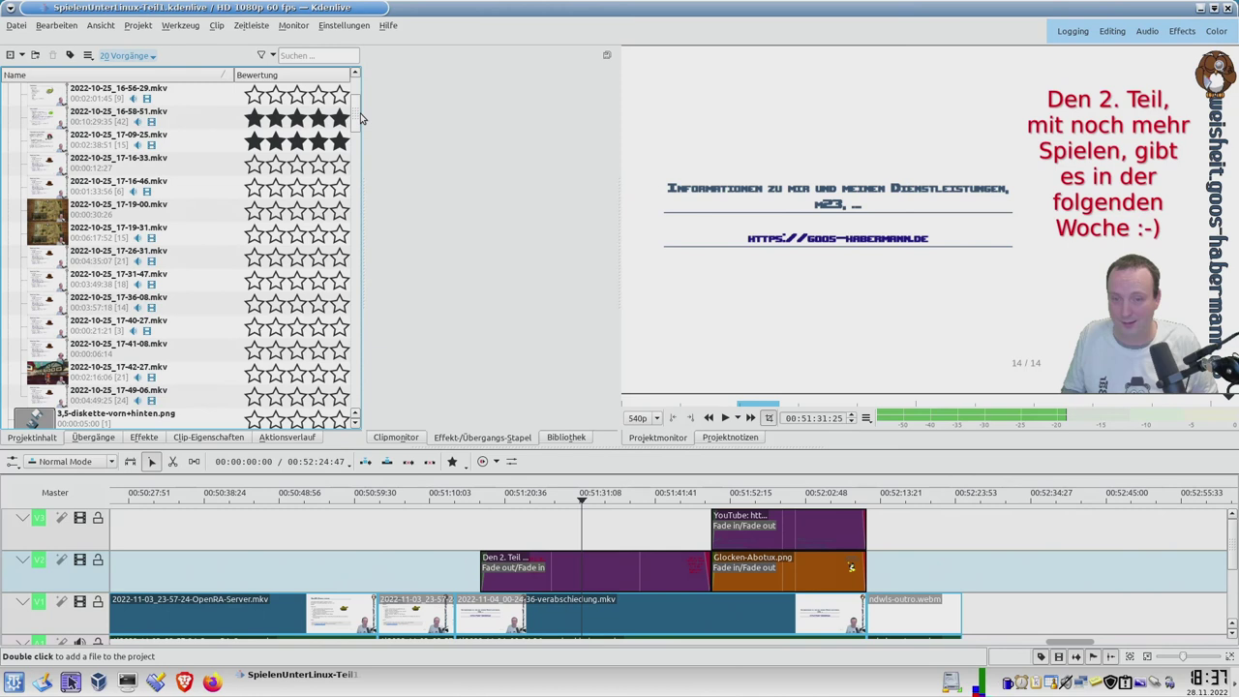
scroll(360, 118, "down", 3)
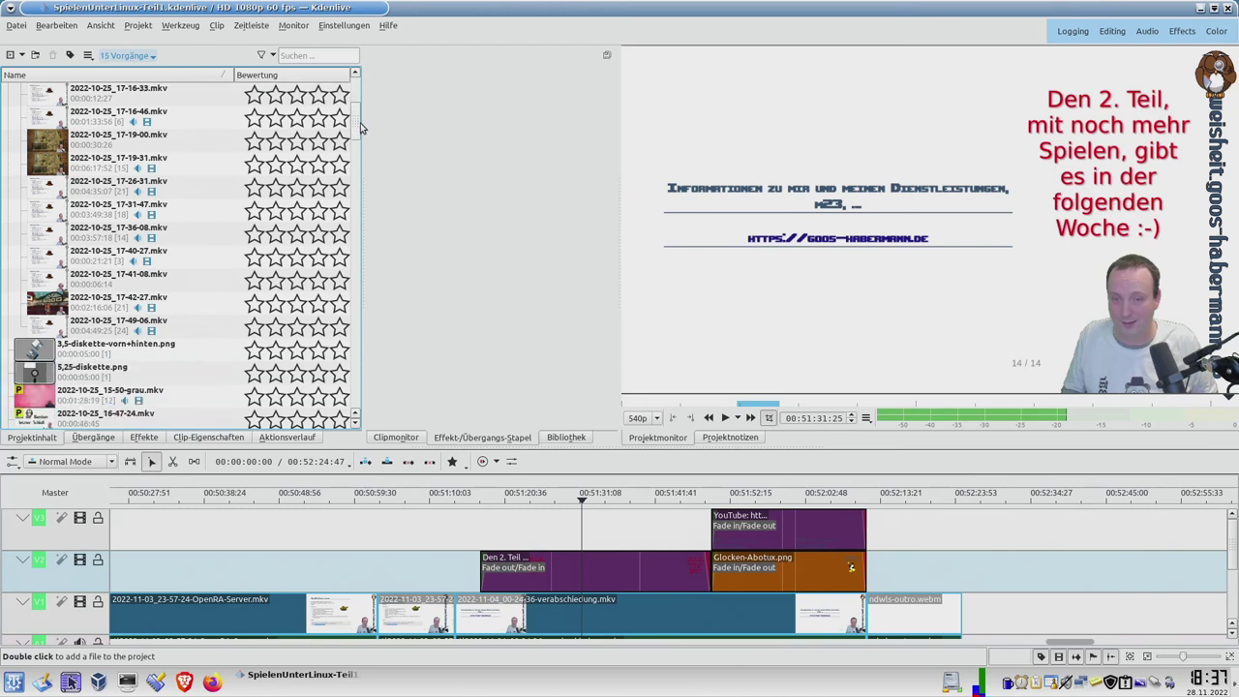
scroll(361, 121, "up", 8)
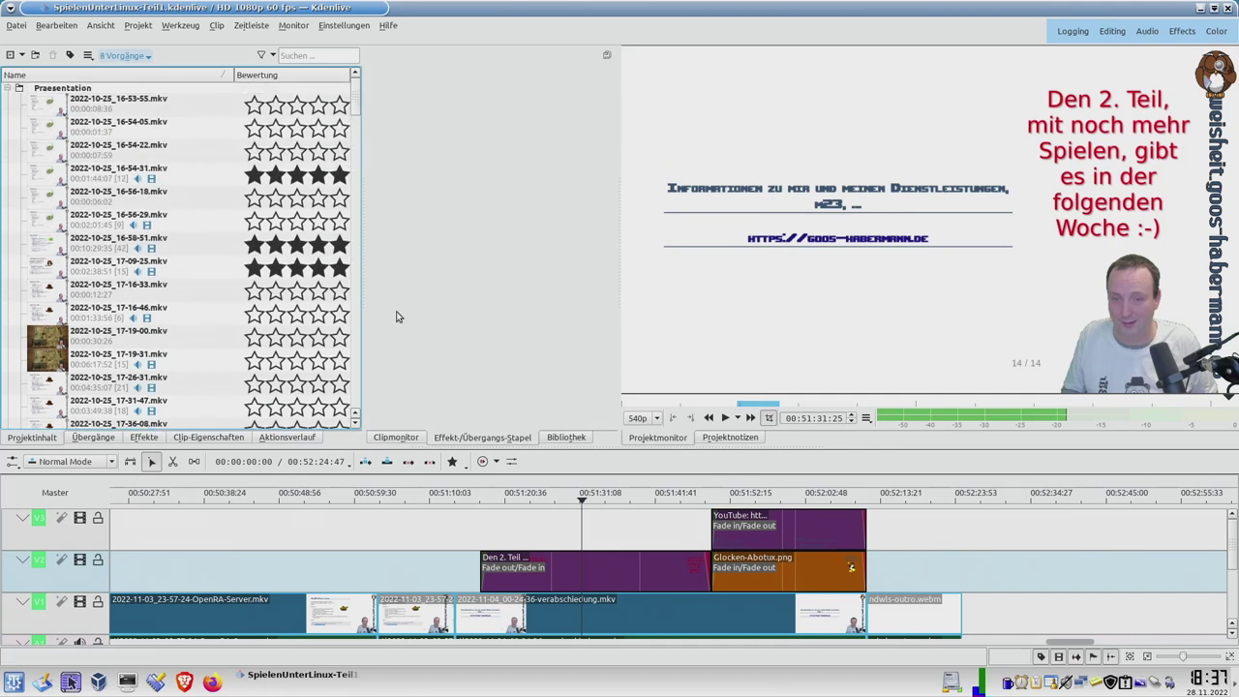
left_click_drag(501, 445, 508, 317)
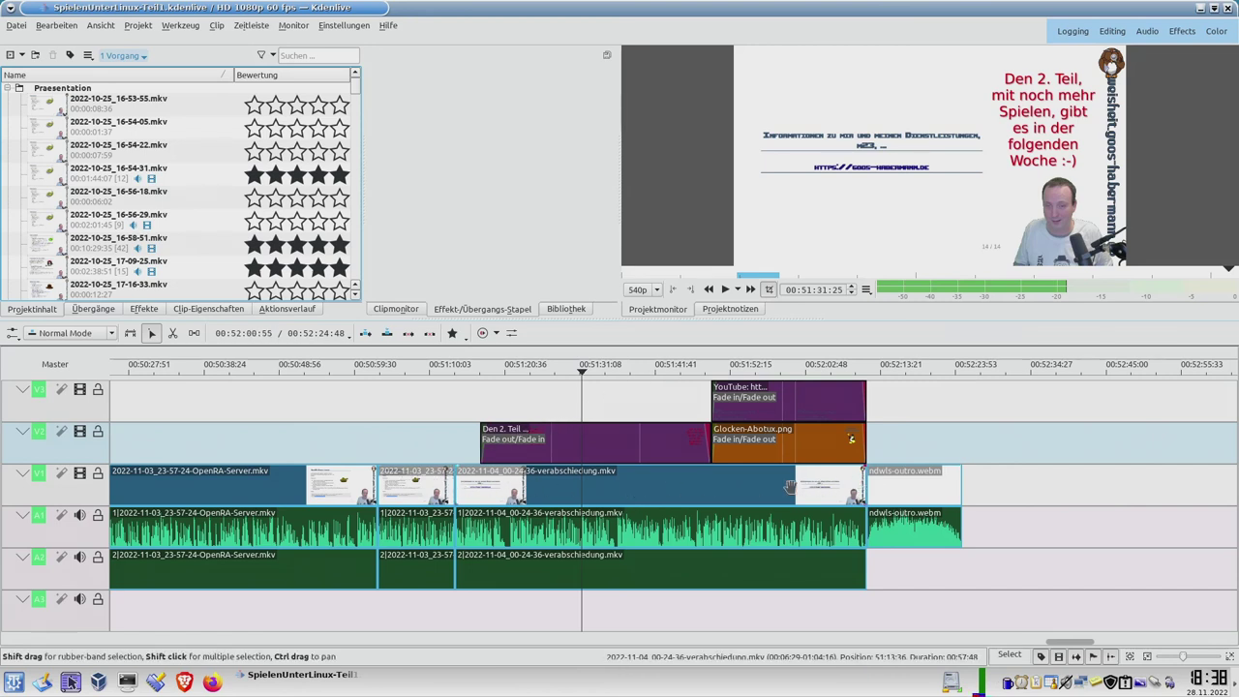
Scrub through the closing section to preview the "Den 2. Teil" title and the YouTube and Glocken-Abotux.png overlays
left_click(586, 374)
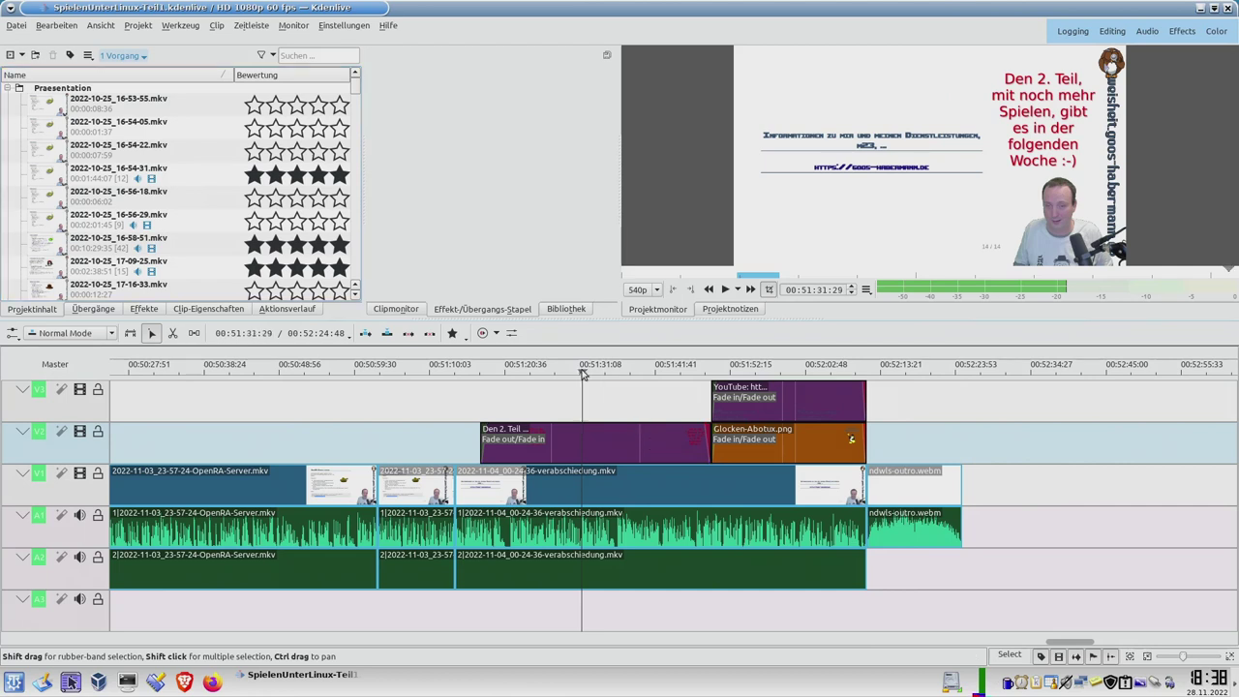
left_click_drag(584, 377, 497, 383)
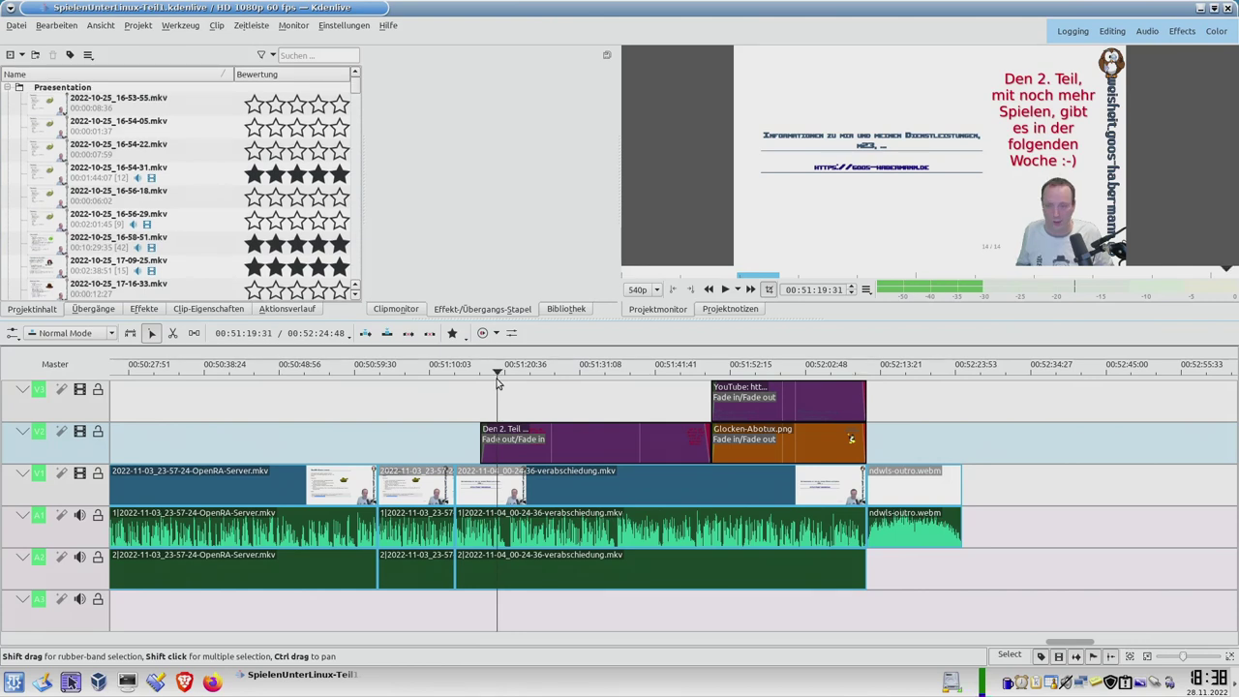
left_click_drag(497, 382, 719, 390)
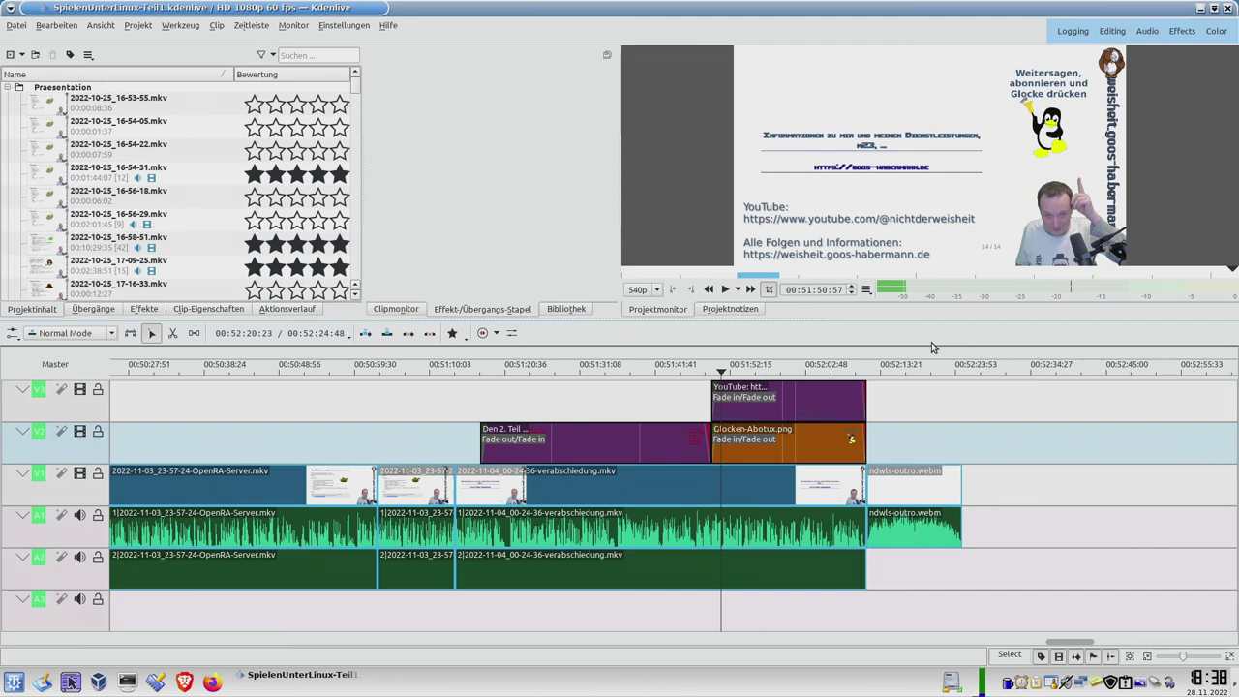
mouse_move(728, 374)
left_mouse_down()
mouse_move(846, 373)
mouse_move(710, 378)
left_mouse_up()
left_click(754, 373)
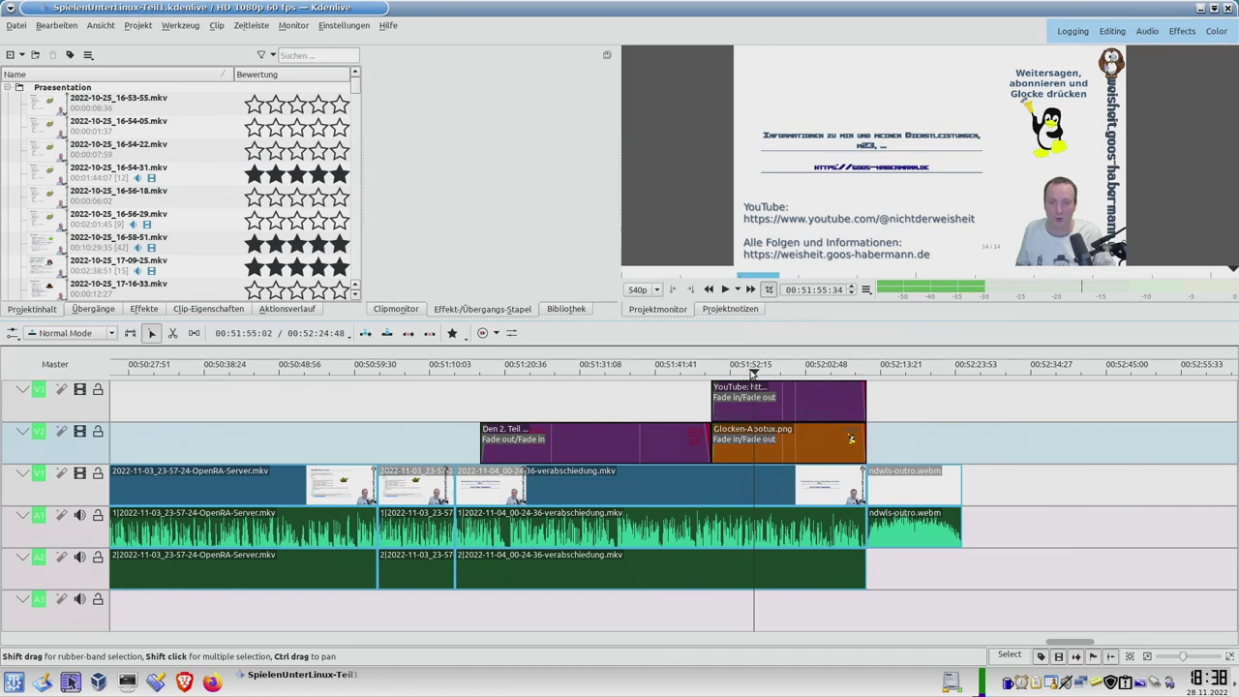
left_click(692, 371)
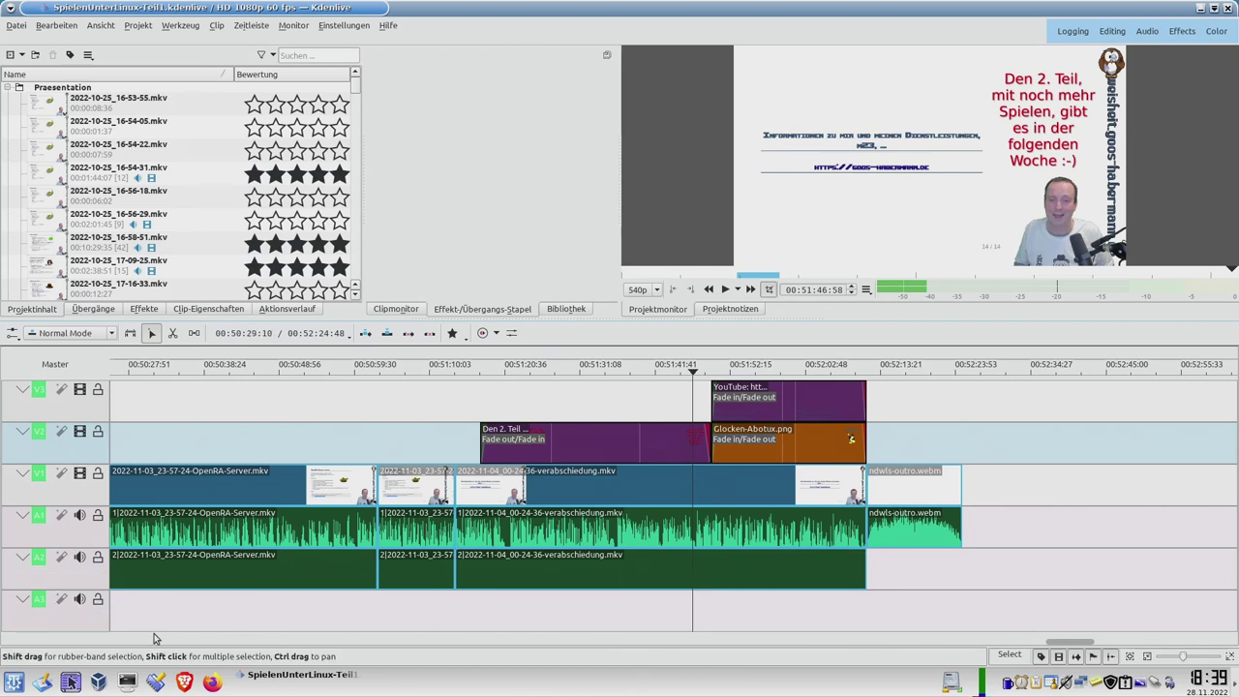
Play the overlay clip on track V2 at the start of the OpenRA-Geschichte section and scrub back over it
left_click_drag(1075, 643, 910, 666)
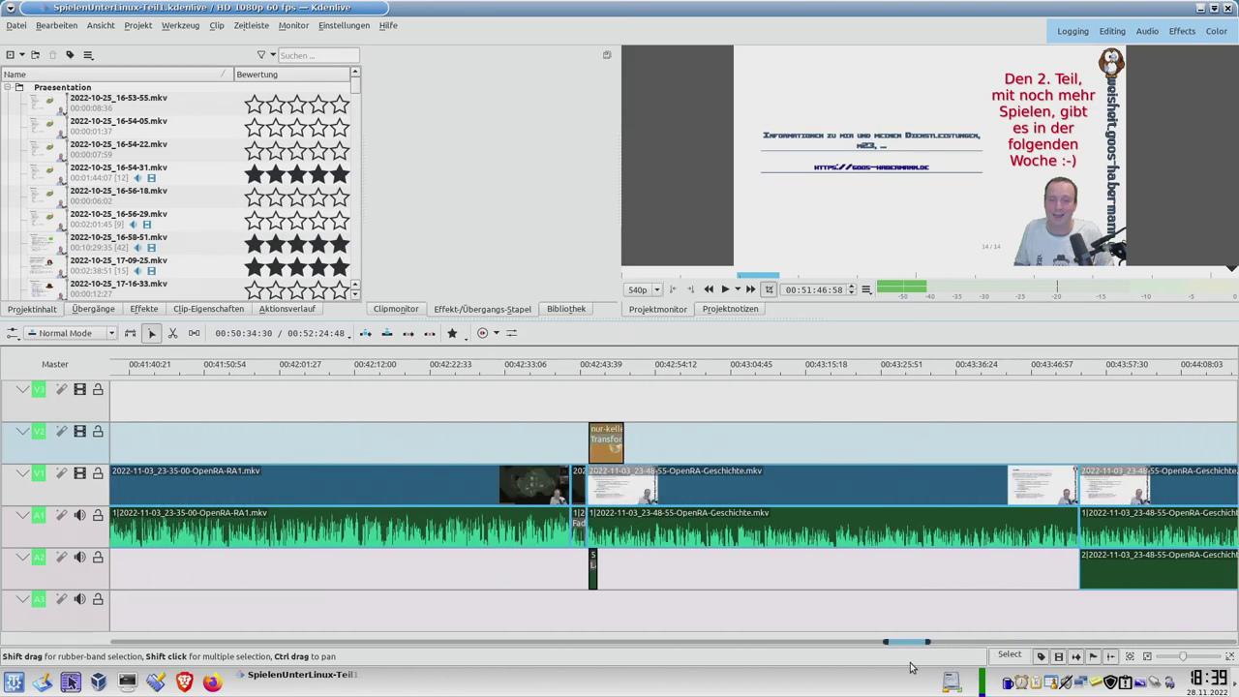
left_click(586, 373)
left_click_drag(587, 373, 588, 375)
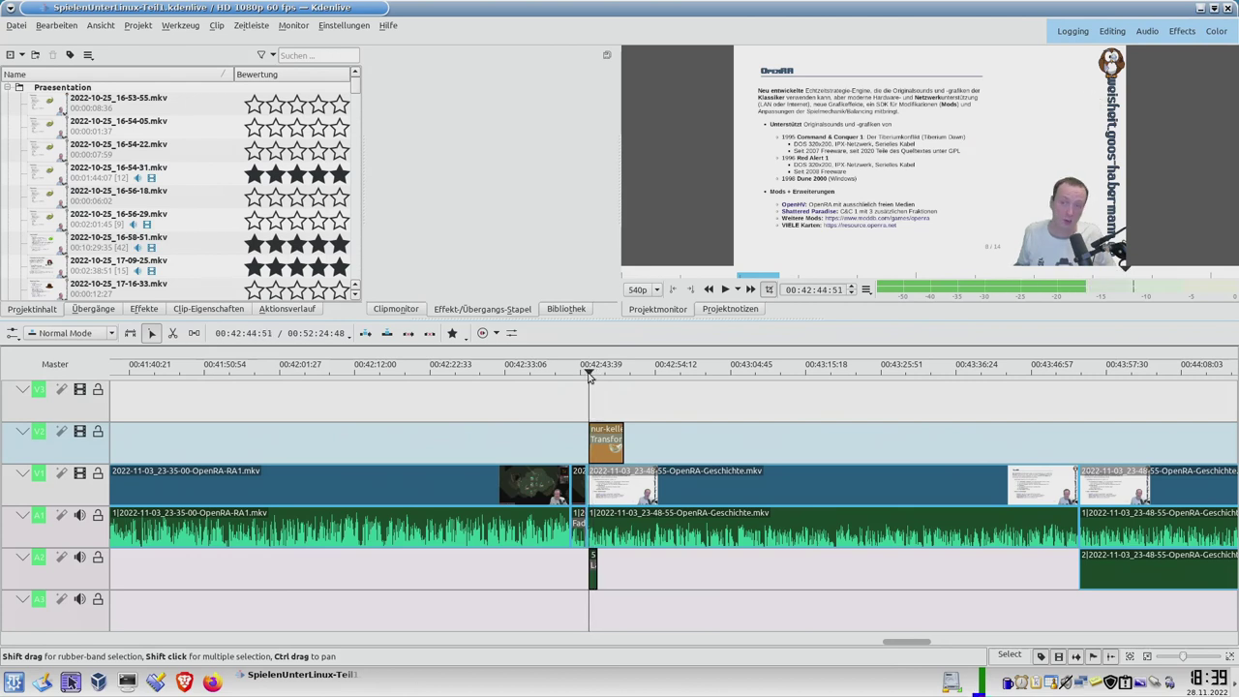
key("space")
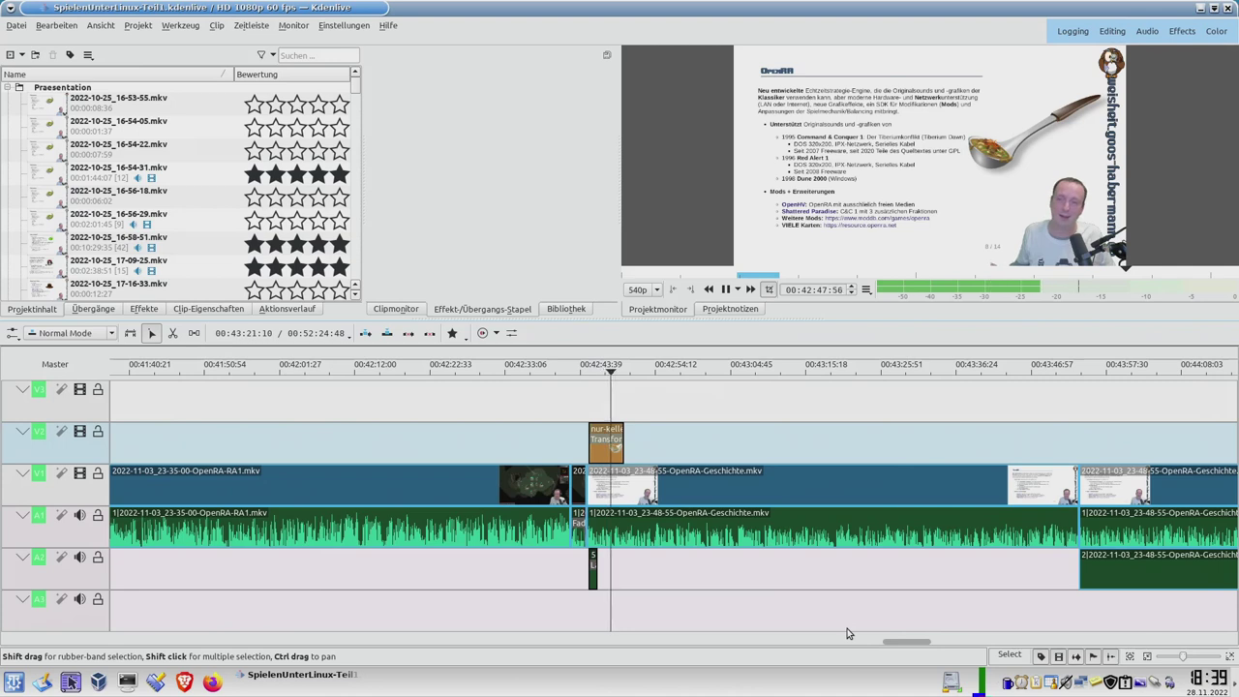
key("space")
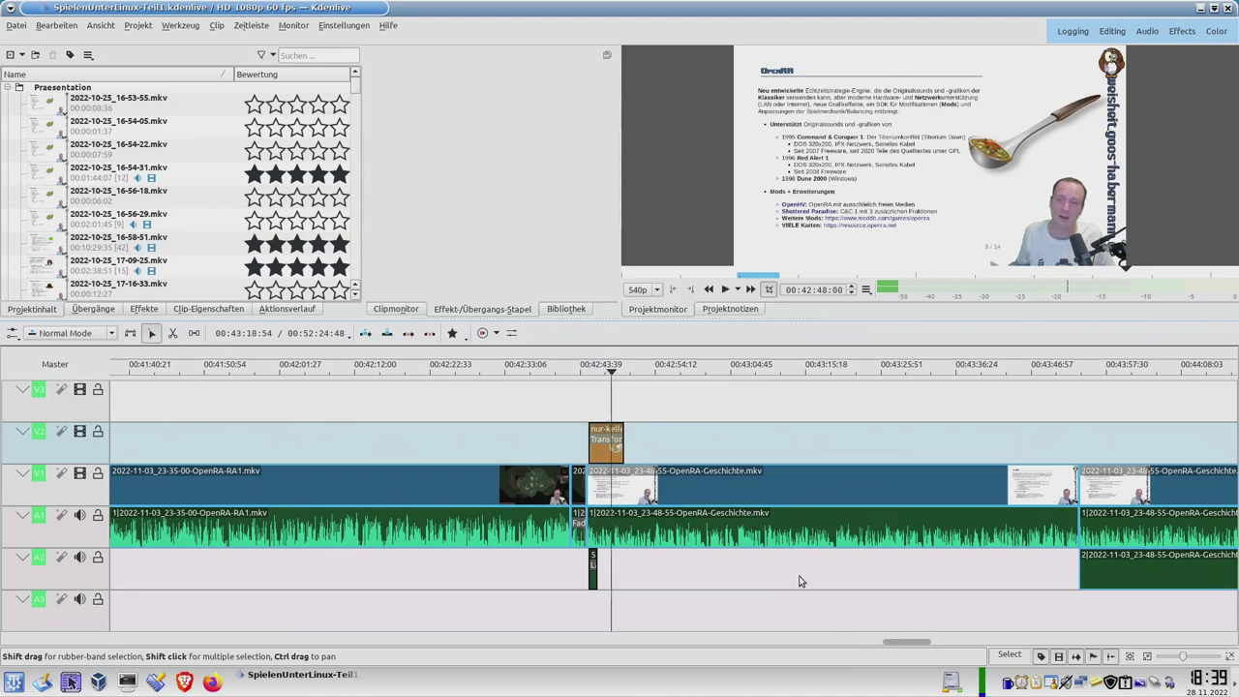
left_click(609, 377)
left_click_drag(609, 378, 594, 380)
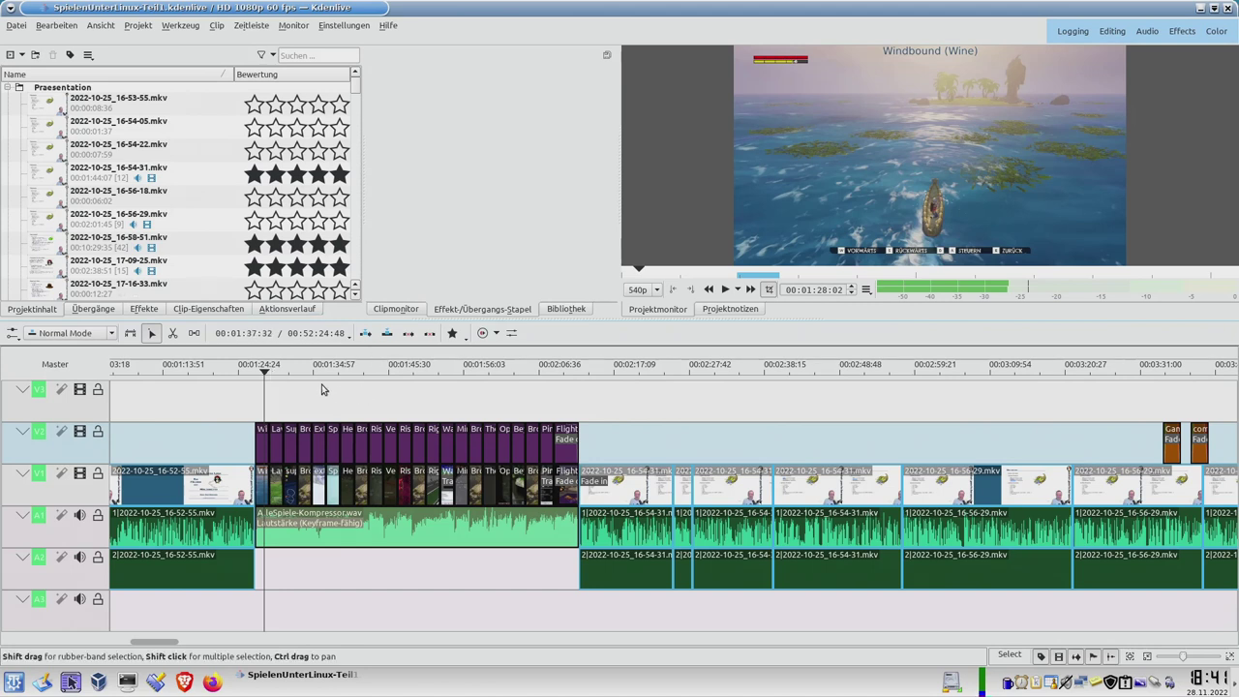
Preview the montage of short game clips with title overlays above AlleSpiele-Kompressor.wav, from Windbound to Lawn Mowing Simulator onward
left_click(263, 375)
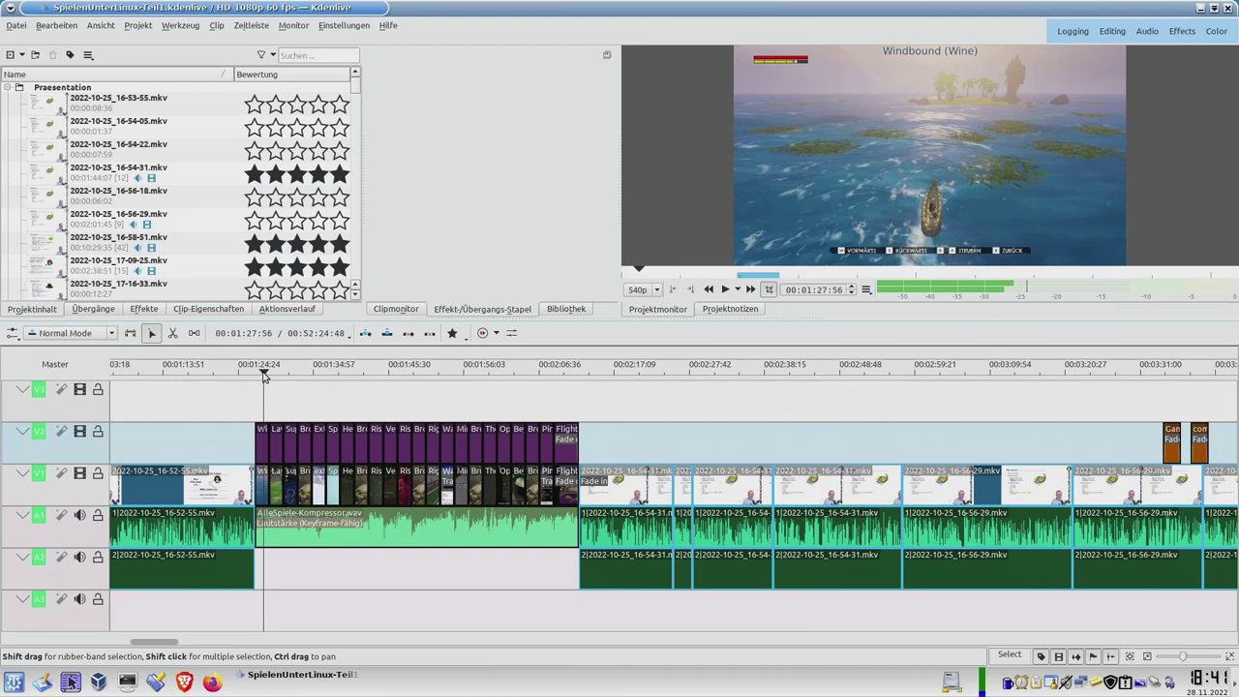
left_click(263, 376)
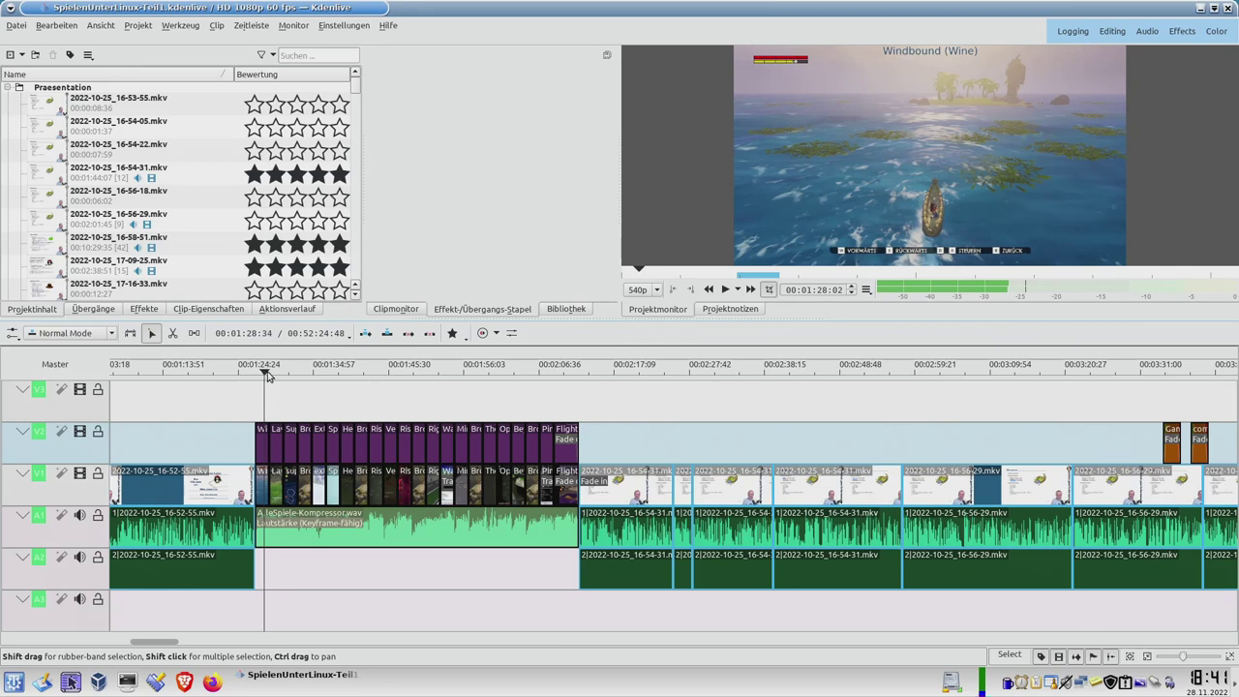
left_click(267, 376)
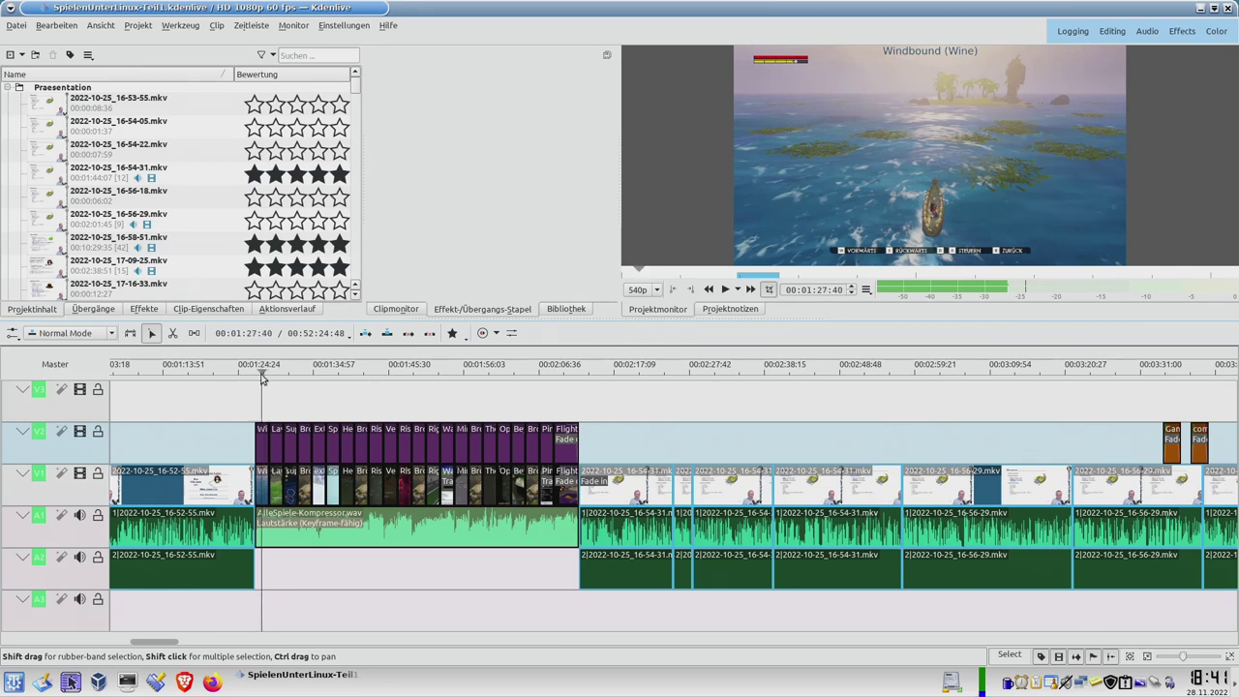
left_click_drag(268, 377, 274, 377)
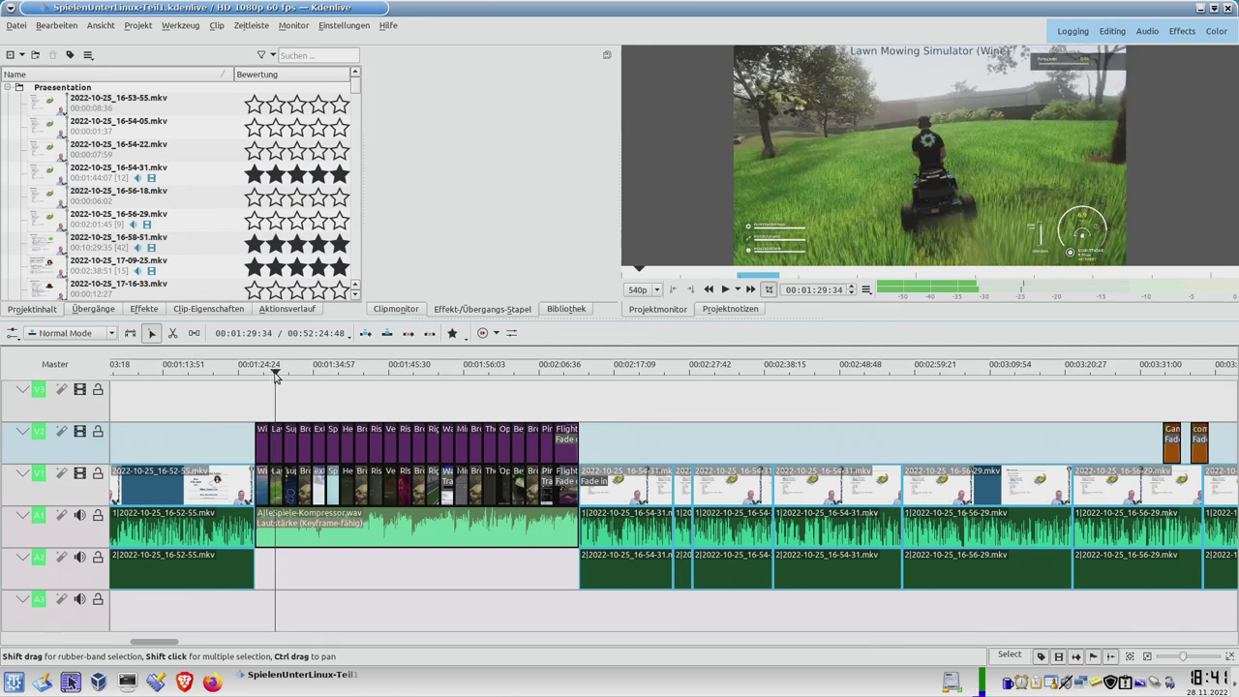
left_click(277, 377)
key("space")
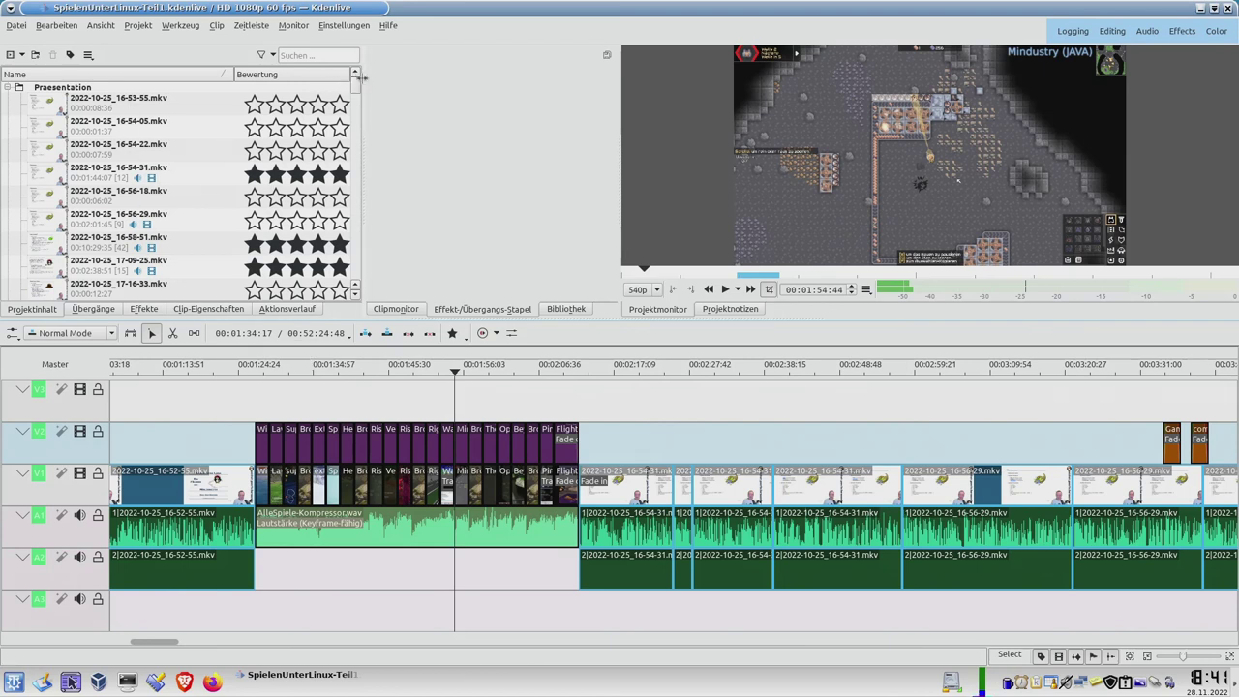
Look through the remaining clips, images and sounds in the project and preview Cassette-Illustration.png
scroll(358, 88, "down", 1)
scroll(358, 88, "down", 5)
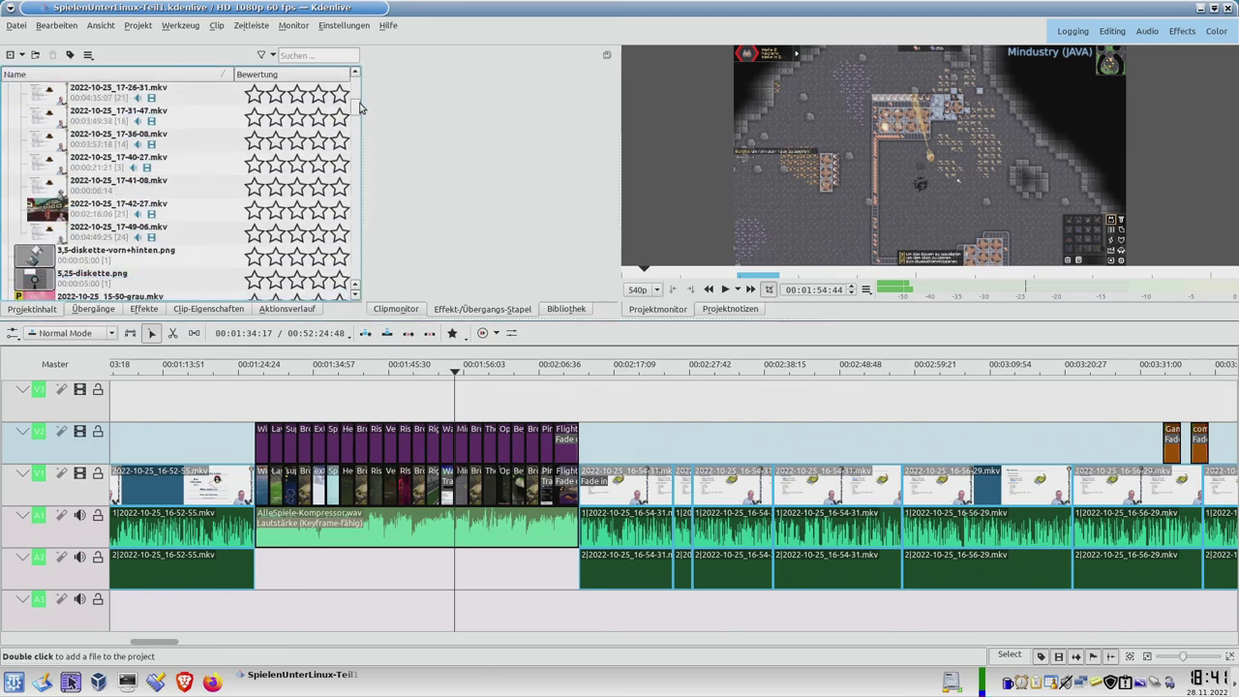
scroll(360, 116, "down", 4)
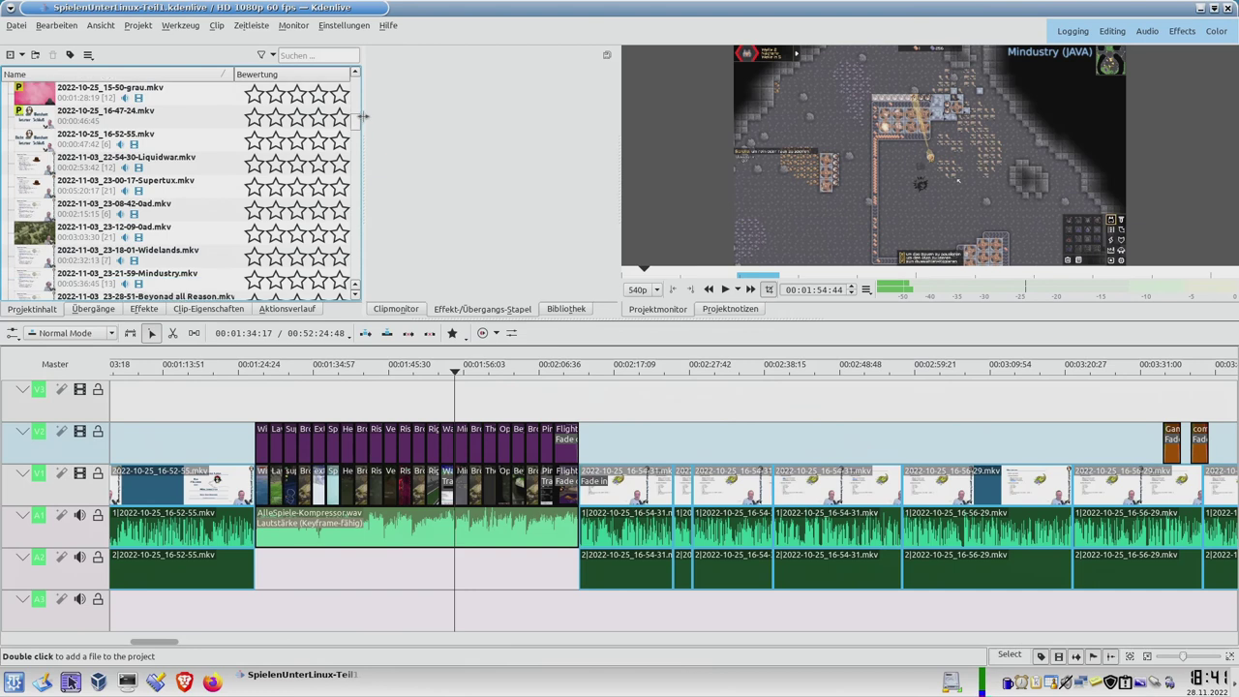
scroll(361, 126, "down", 3)
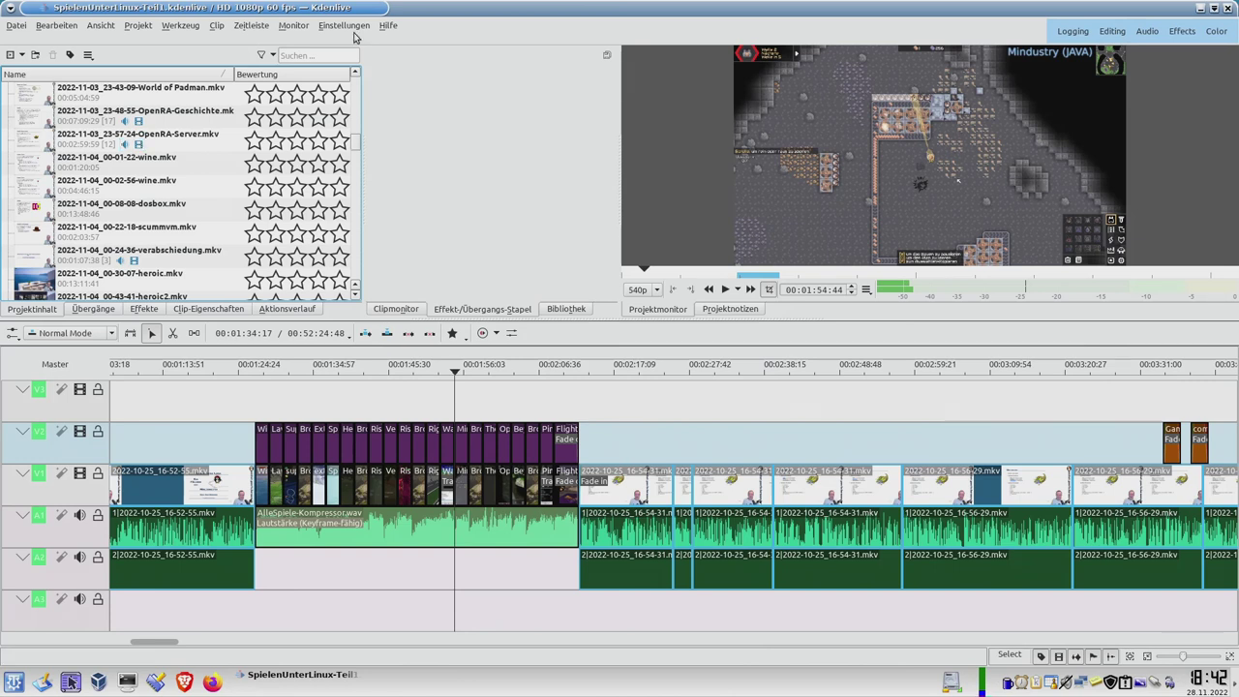
scroll(274, 153, "down", 5)
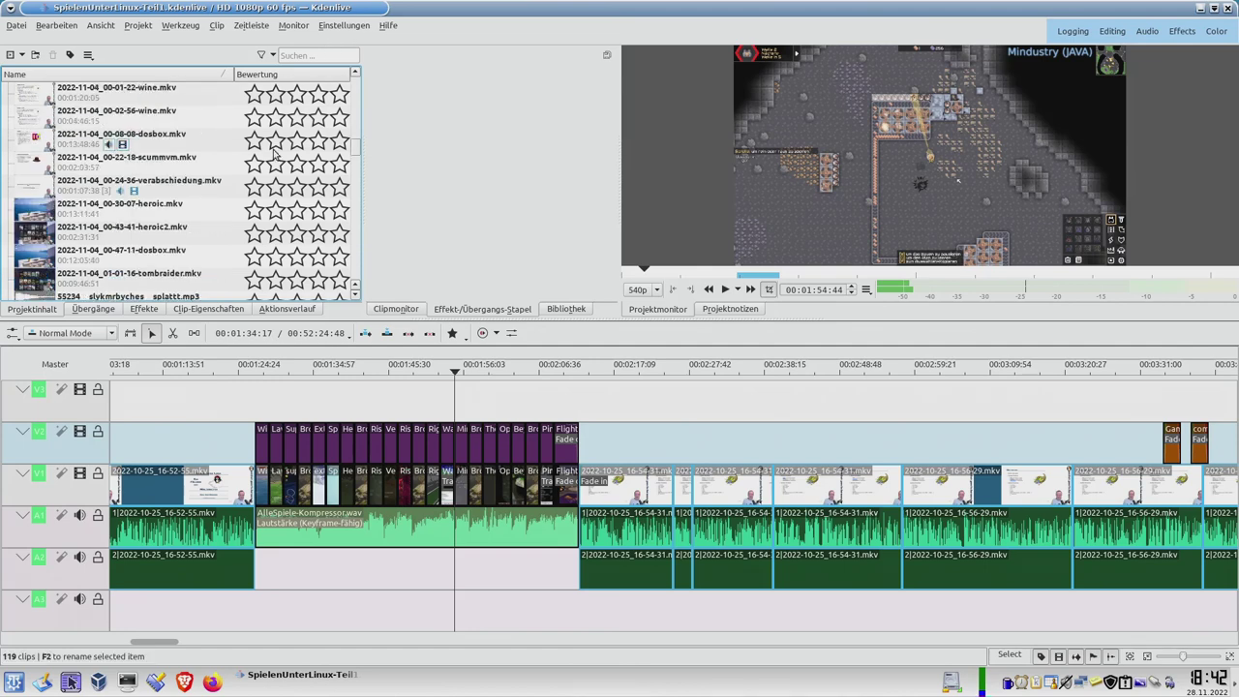
scroll(274, 153, "up", 1)
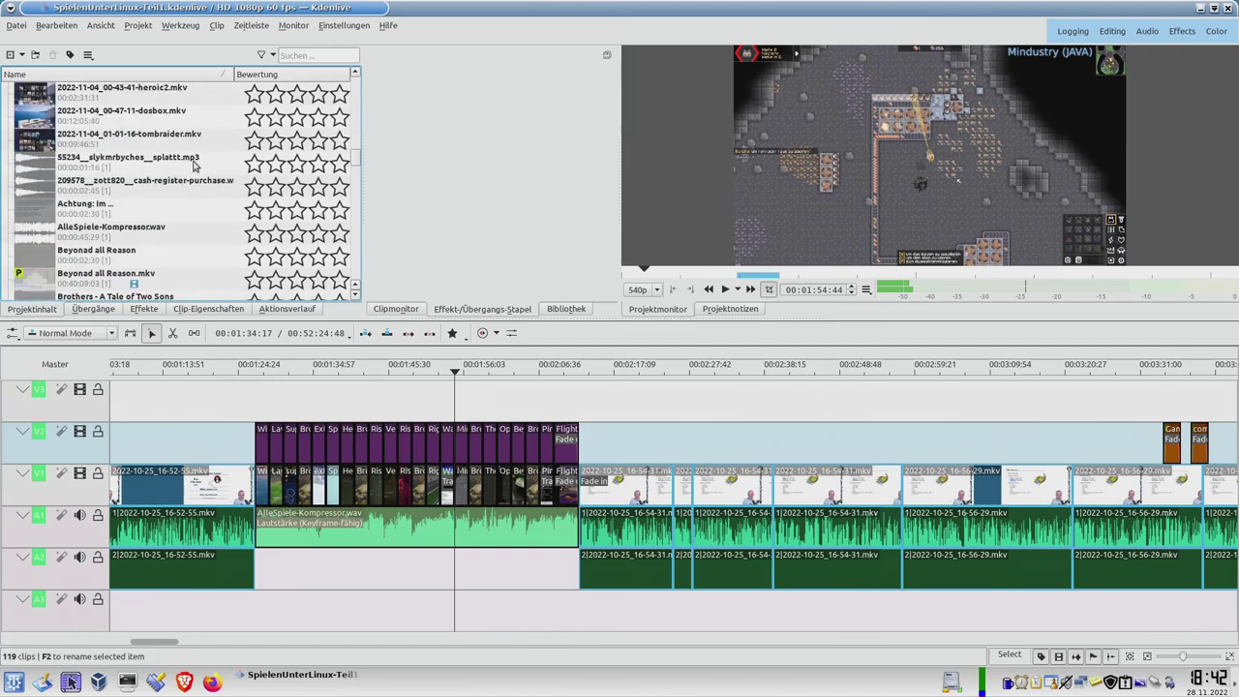
scroll(136, 194, "down", 2)
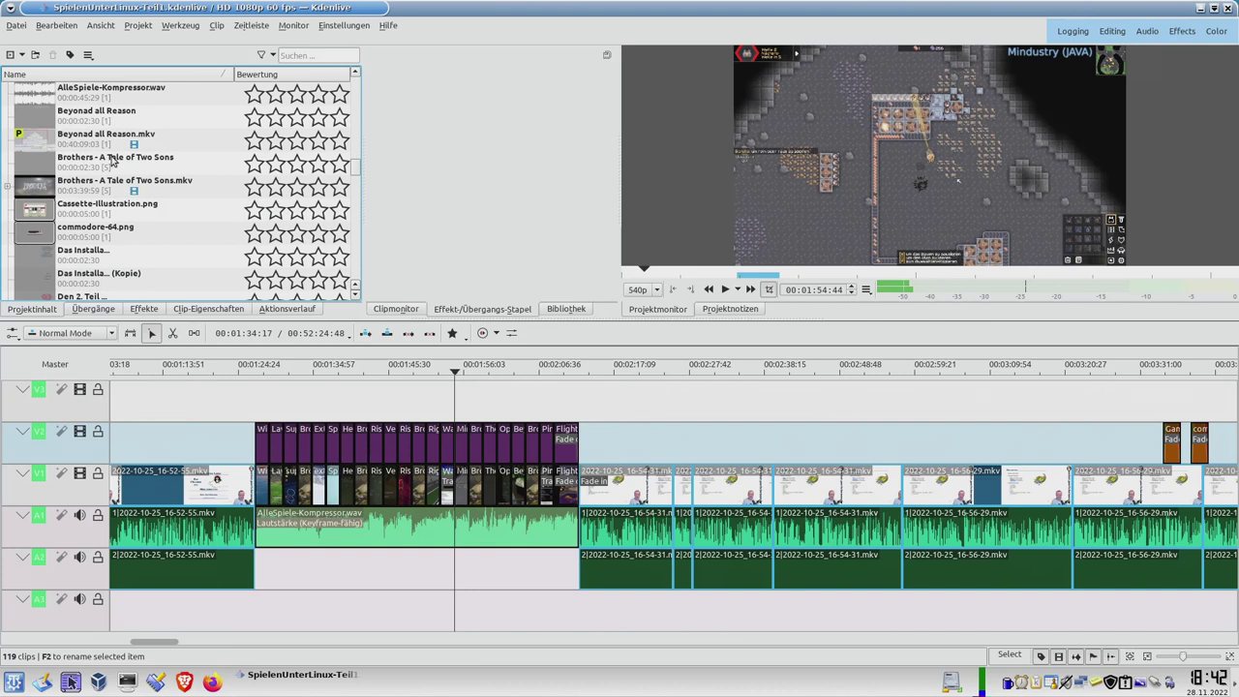
left_click(109, 207)
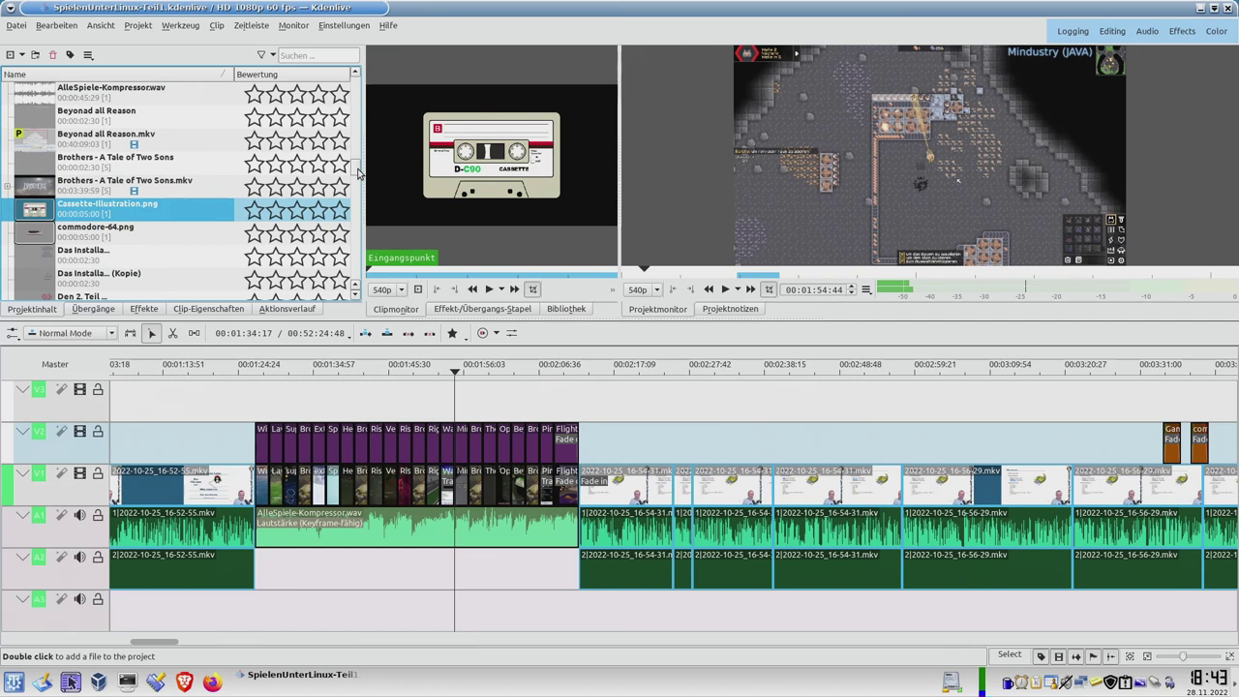
Look over the program's appearance settings, including the Farbschema choices from Standard to Breeze Hell
left_click(339, 26)
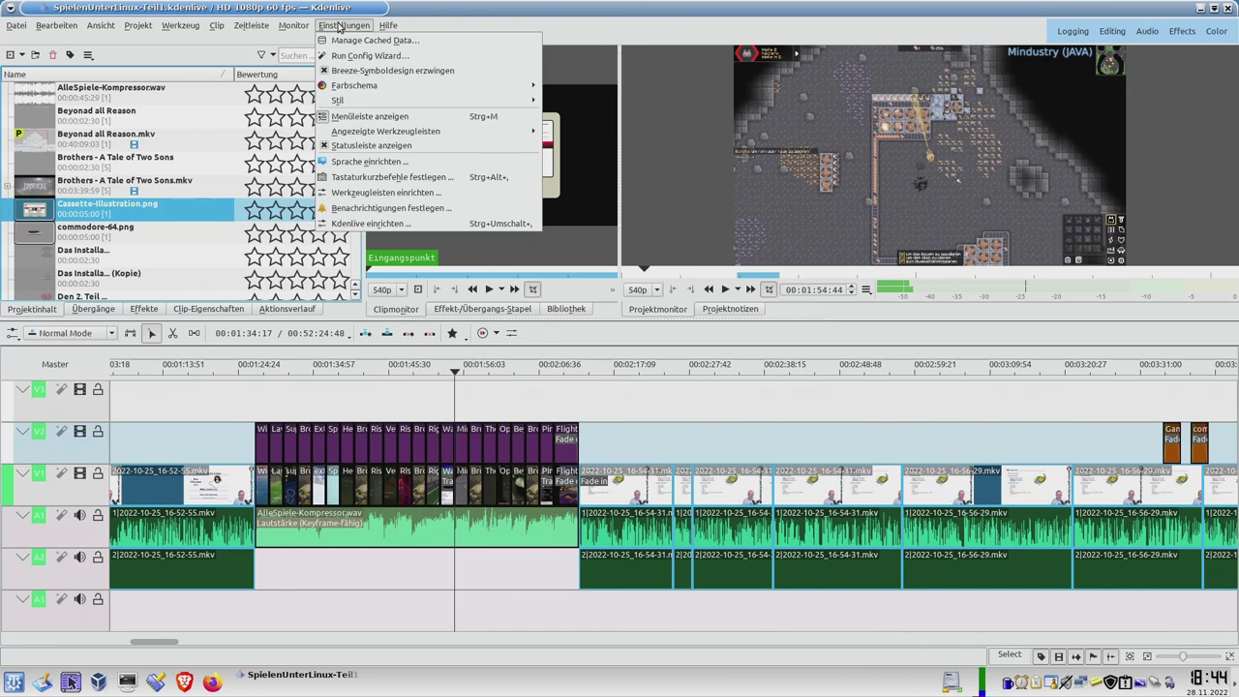
left_click(342, 17)
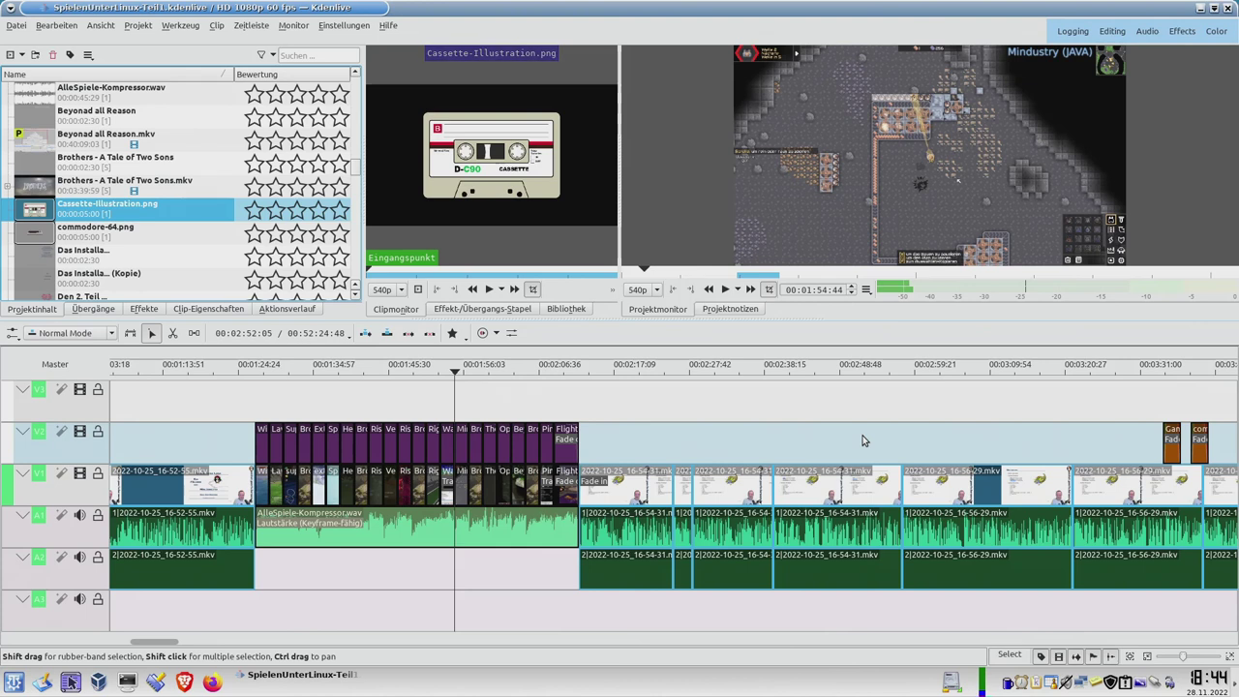
left_click(345, 26)
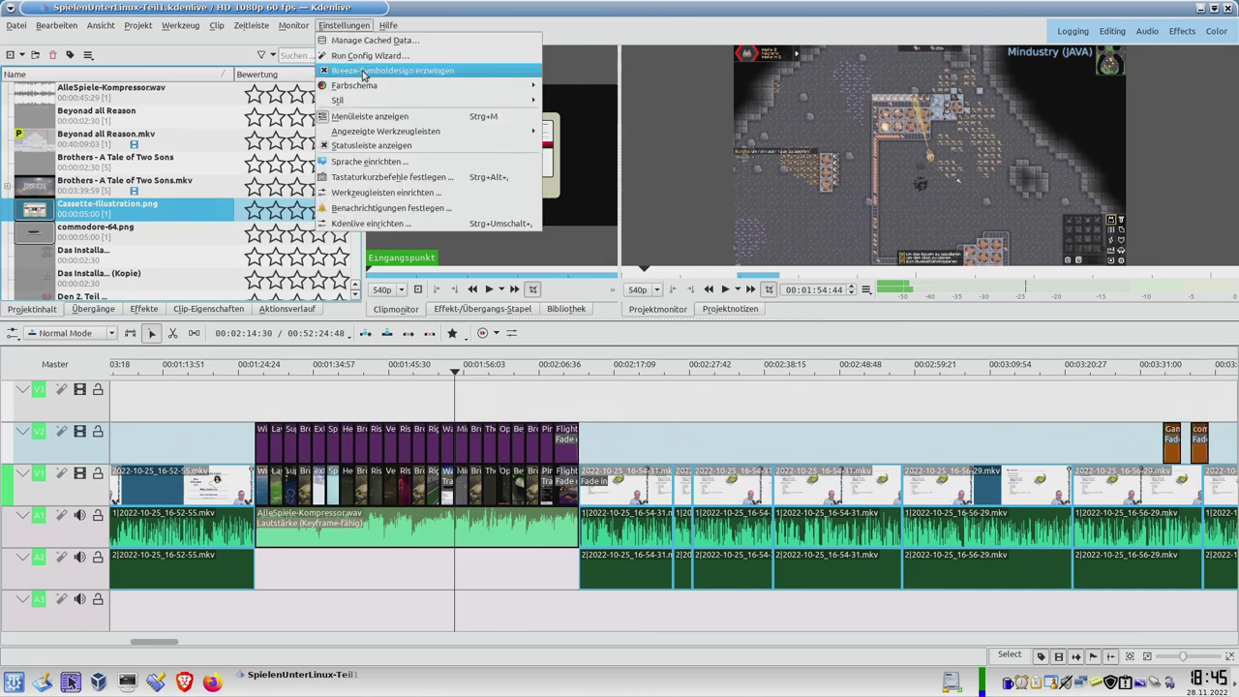
mouse_move(365, 92)
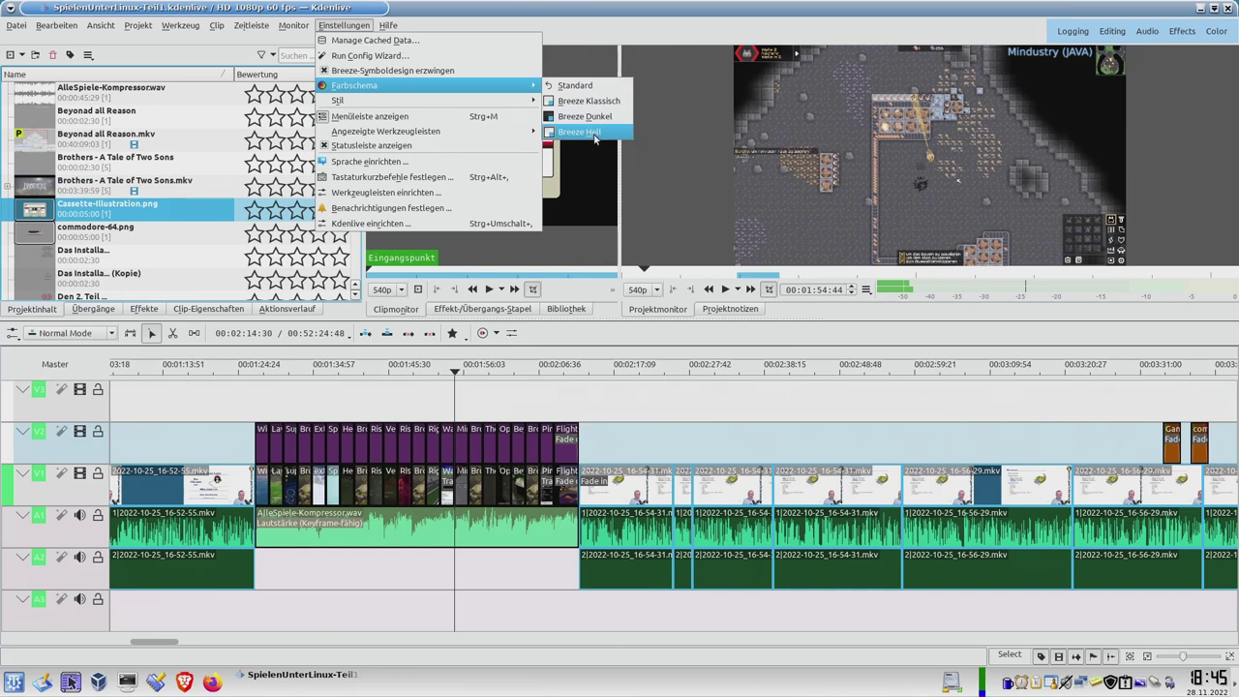
mouse_move(508, 102)
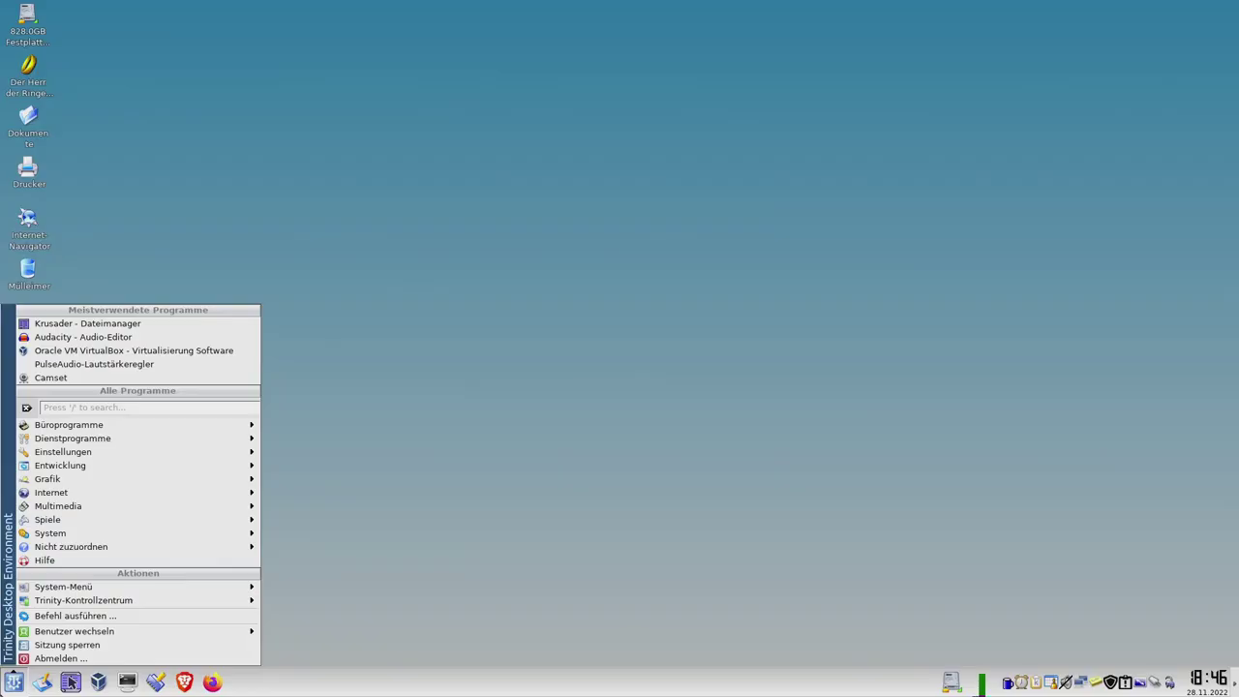
Launch Audacity and open the recent files home-at-last-by-john-bartmann-from-filmmusic-io.mp3 and stempeln.wav
left_click(118, 341)
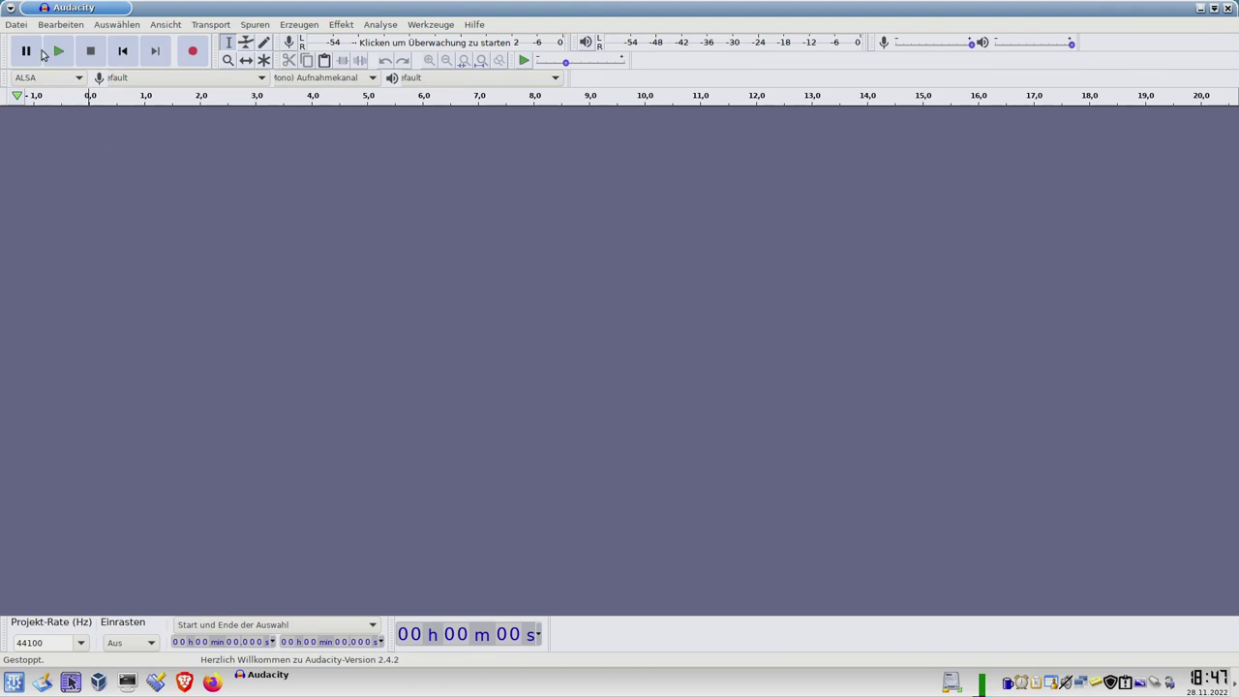
left_click(16, 24)
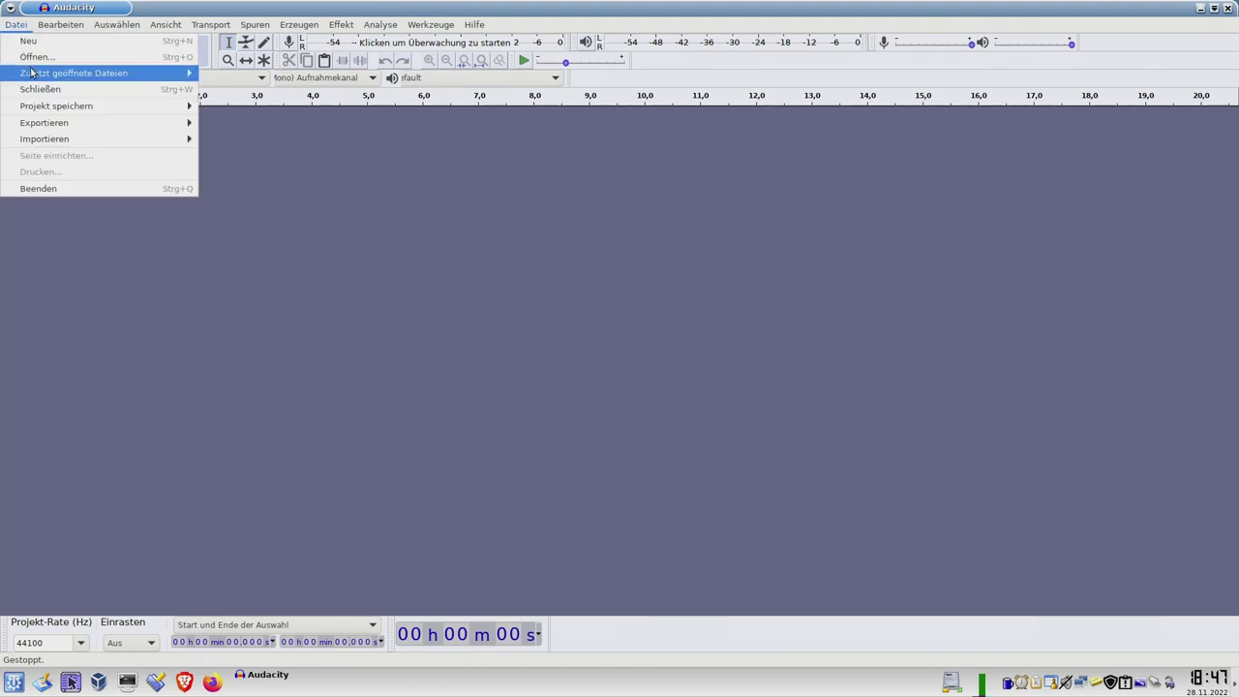
mouse_move(34, 76)
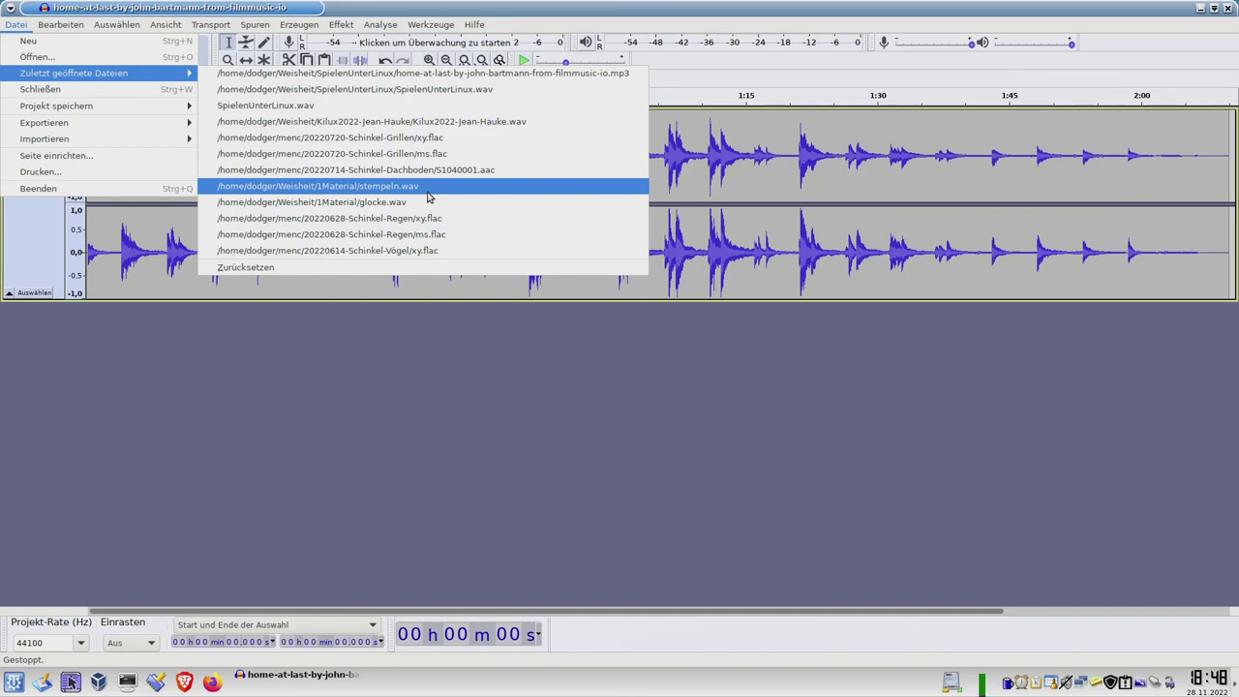
left_click(428, 193)
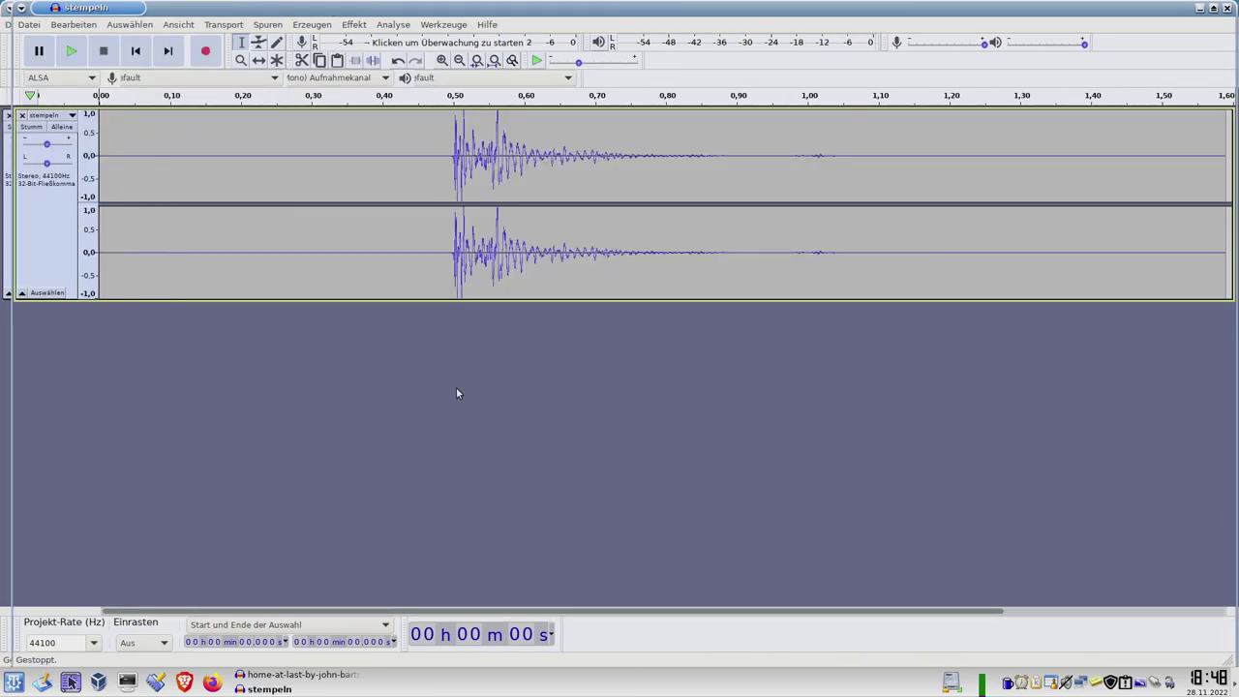
Play the stamp sound, delete the silence before it and trim its end at about 0.38 s
left_click(445, 175)
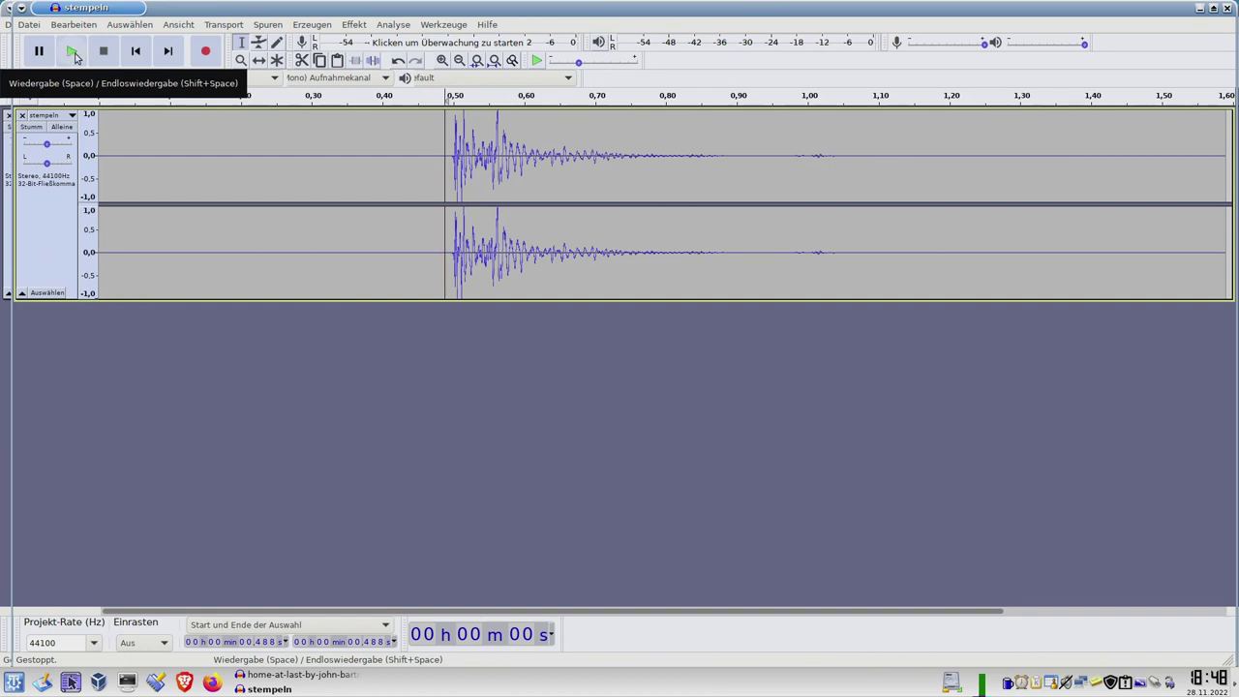
left_click(72, 51)
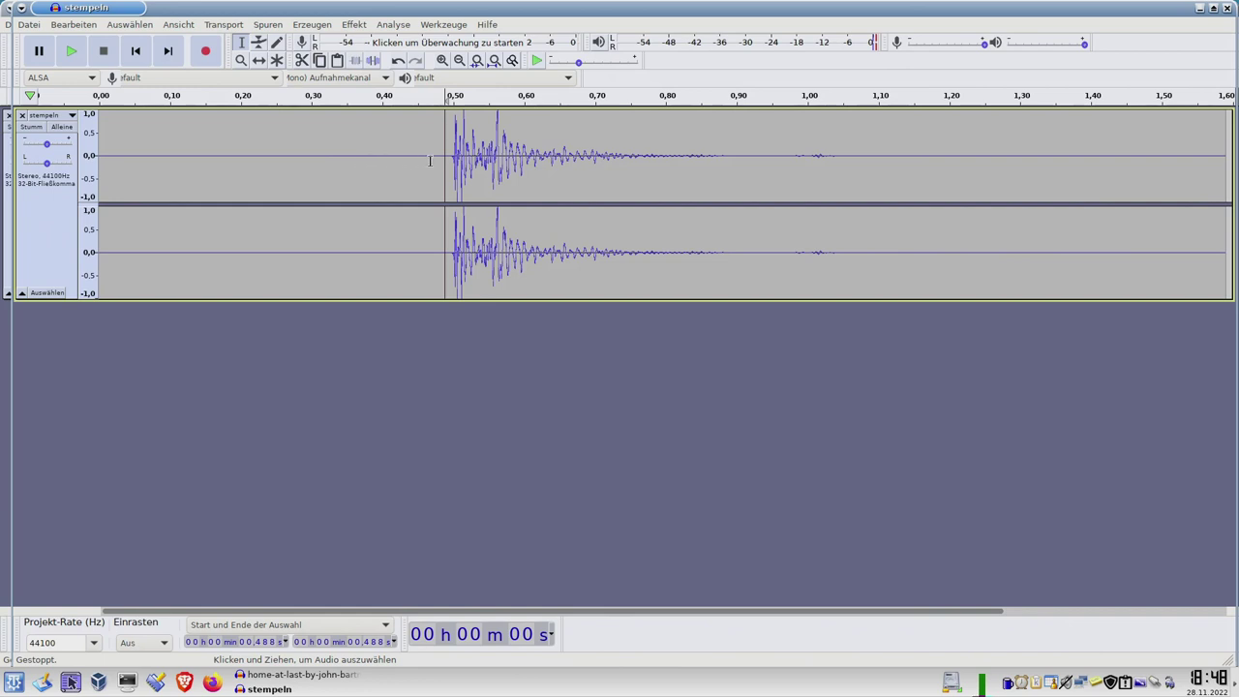
left_click_drag(451, 155, 99, 169)
key("Delete")
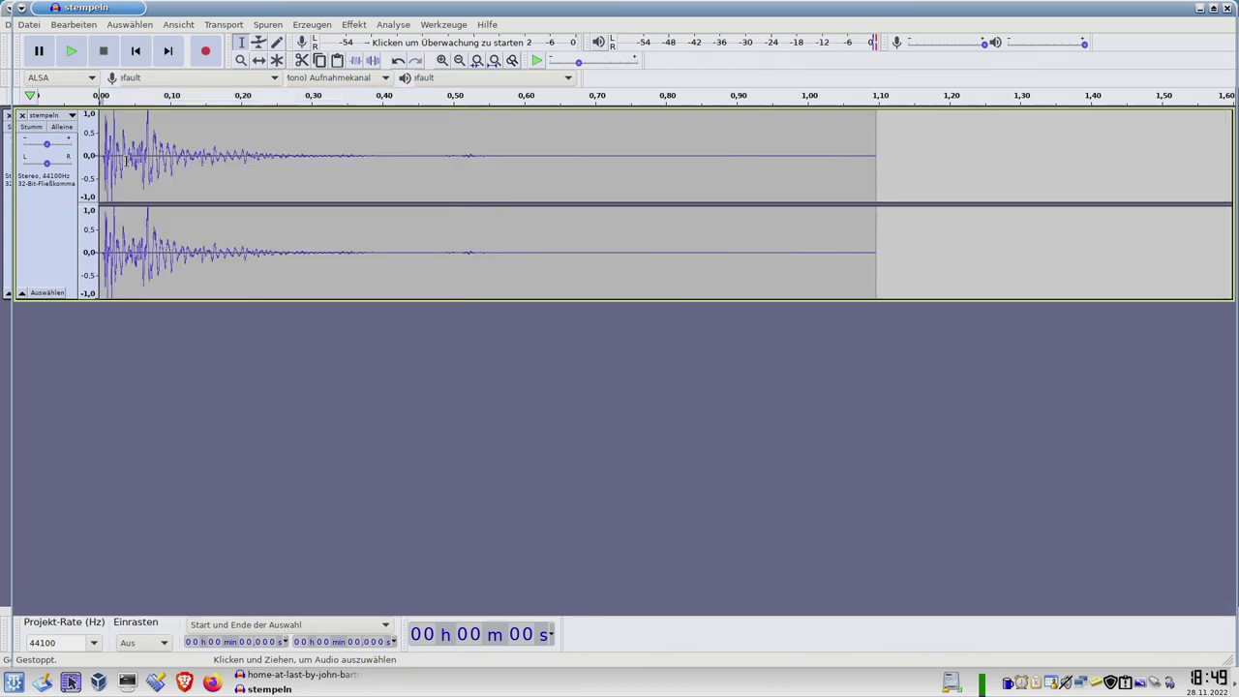
left_click_drag(368, 158, 935, 183)
key("Delete")
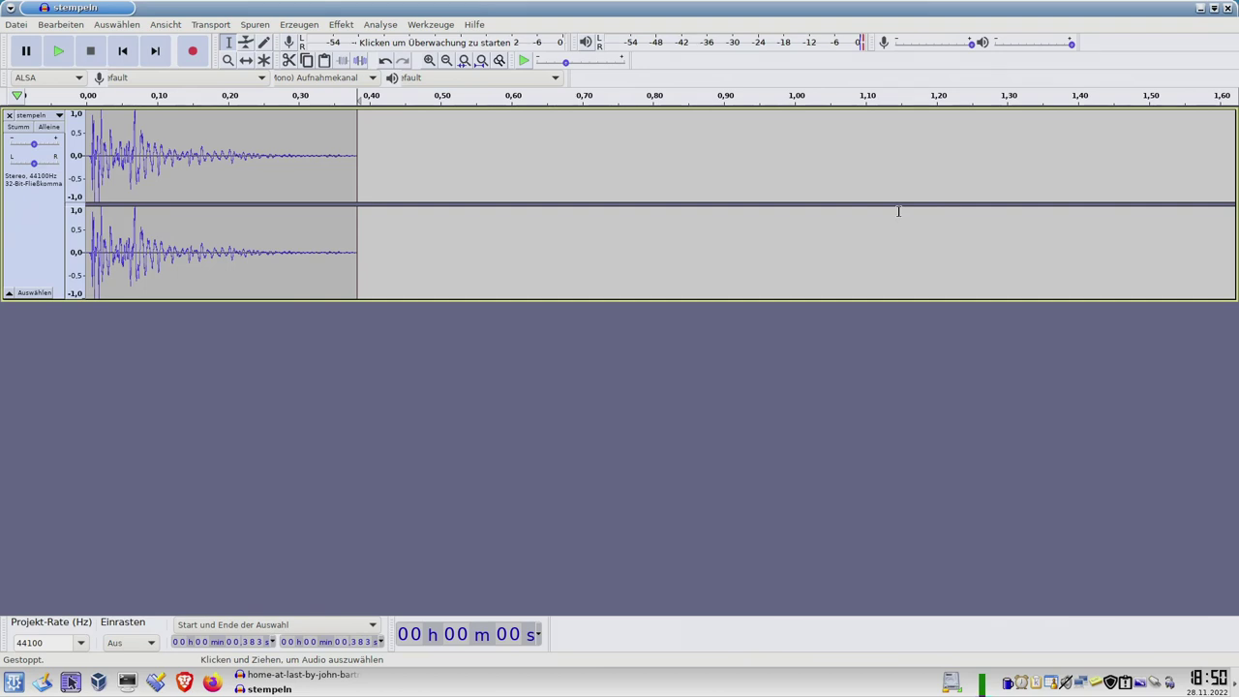
In the interface preferences, try the Dunkel theme and set the theme back to Hell
left_click(16, 27)
mouse_move(54, 27)
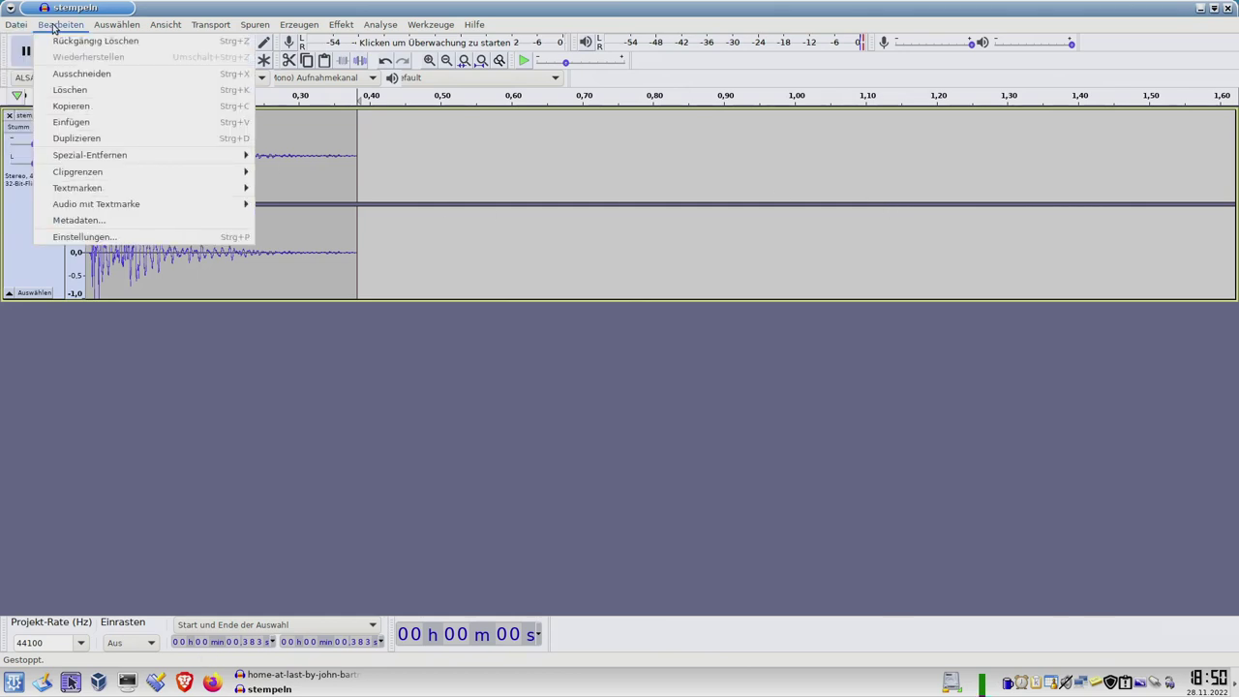
left_click(142, 238)
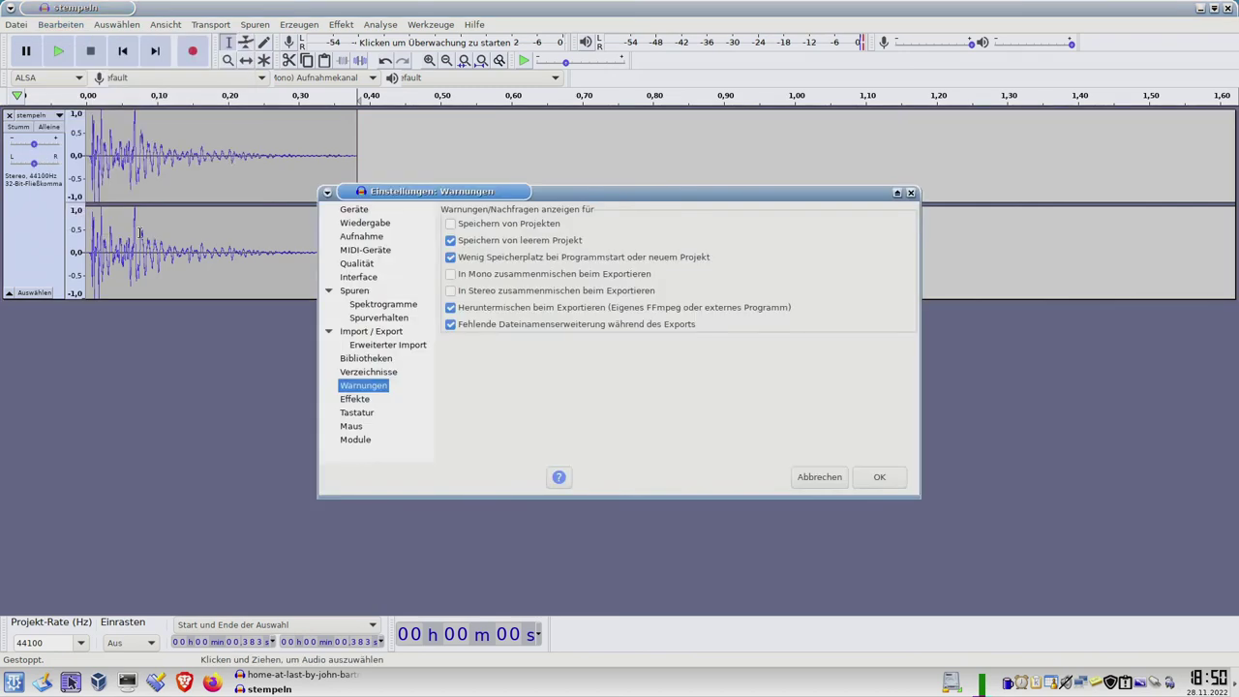
left_click(372, 281)
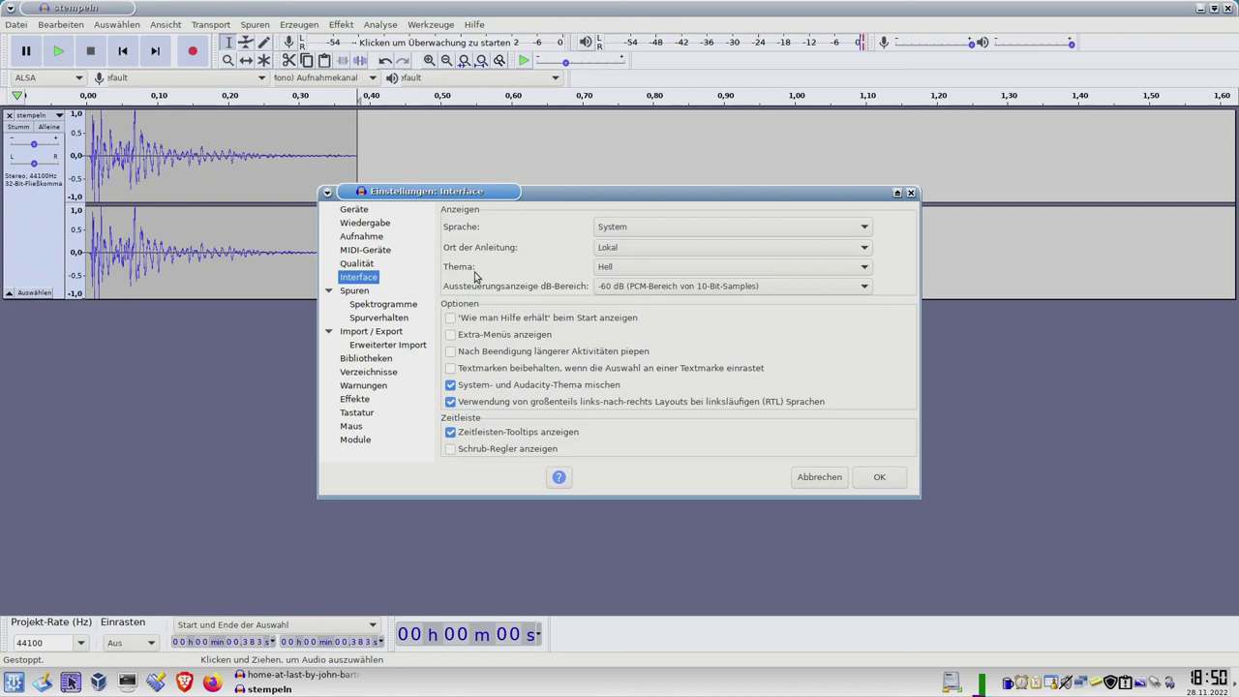
left_click(612, 270)
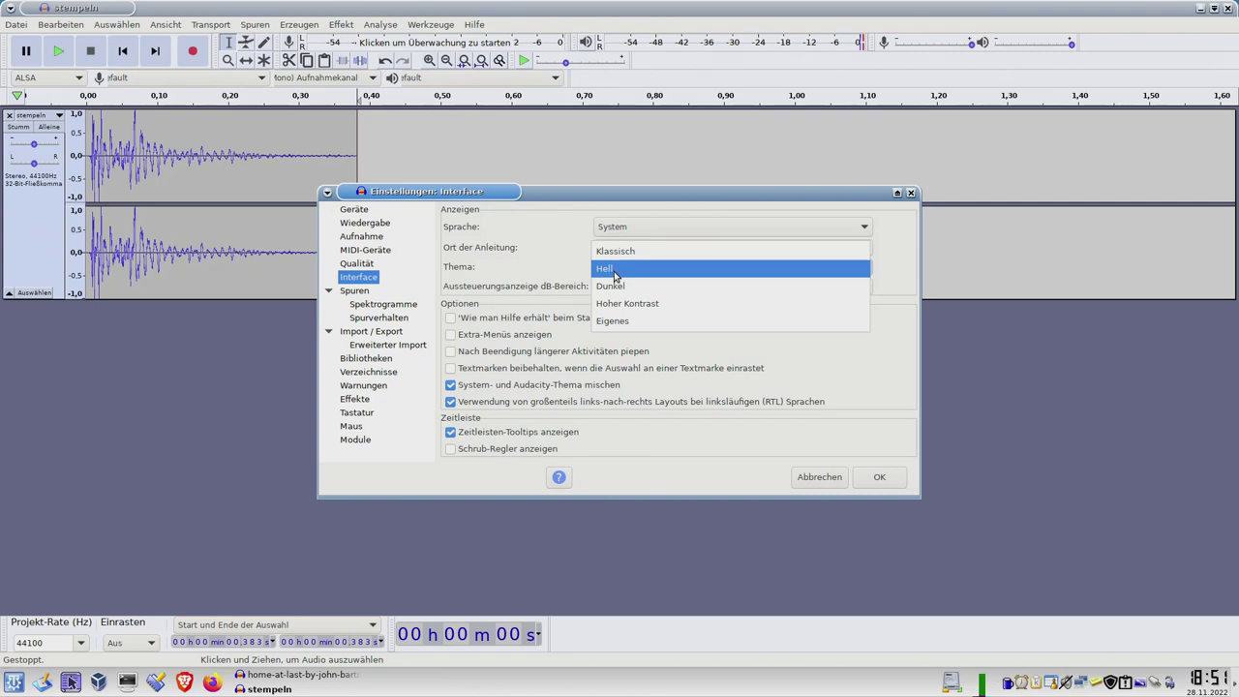
left_click(627, 286)
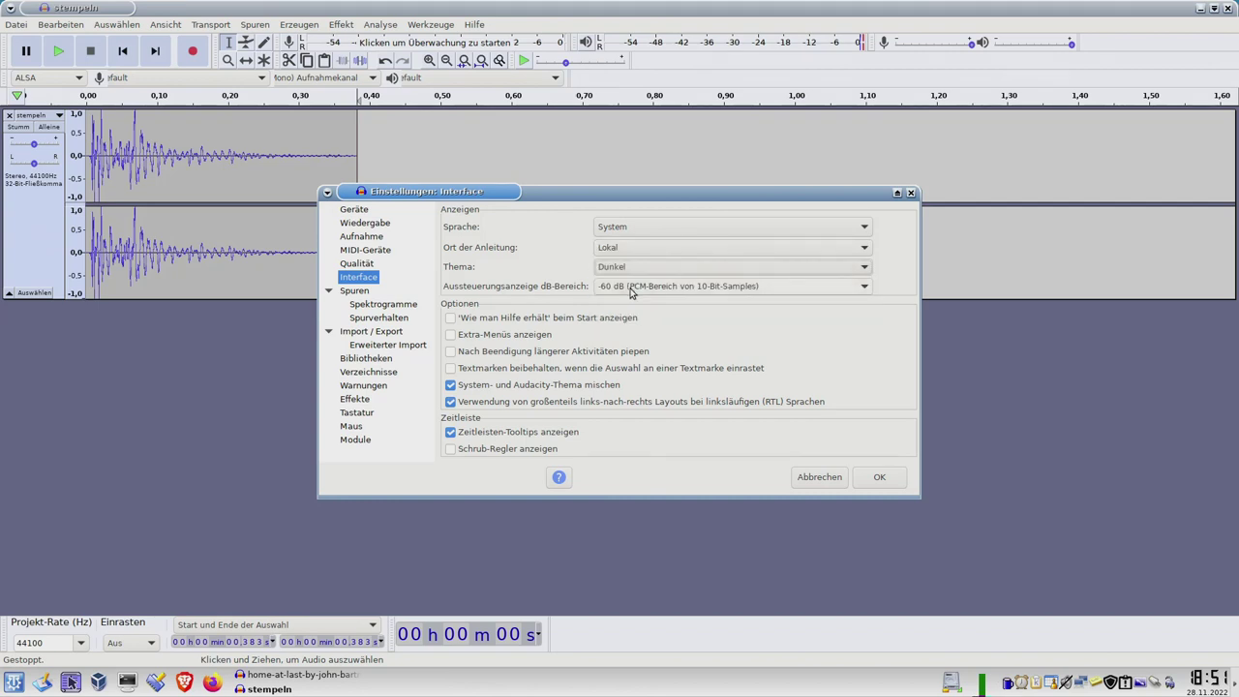
left_click(630, 259)
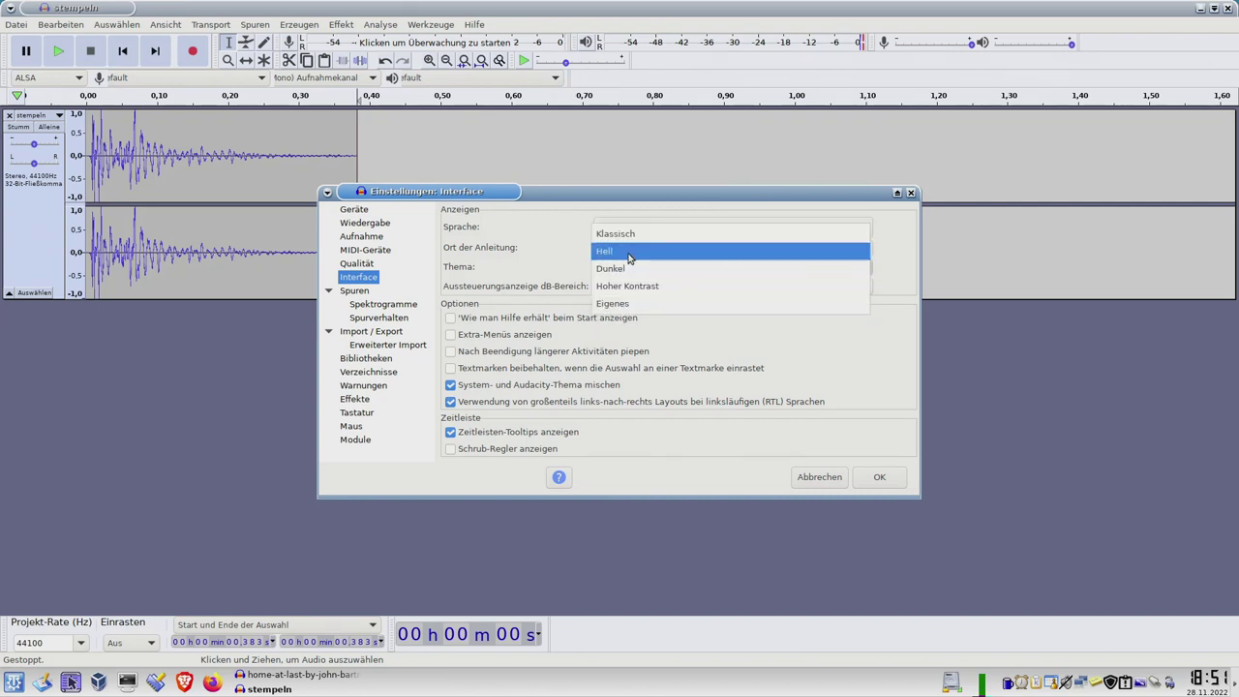
left_click(628, 253)
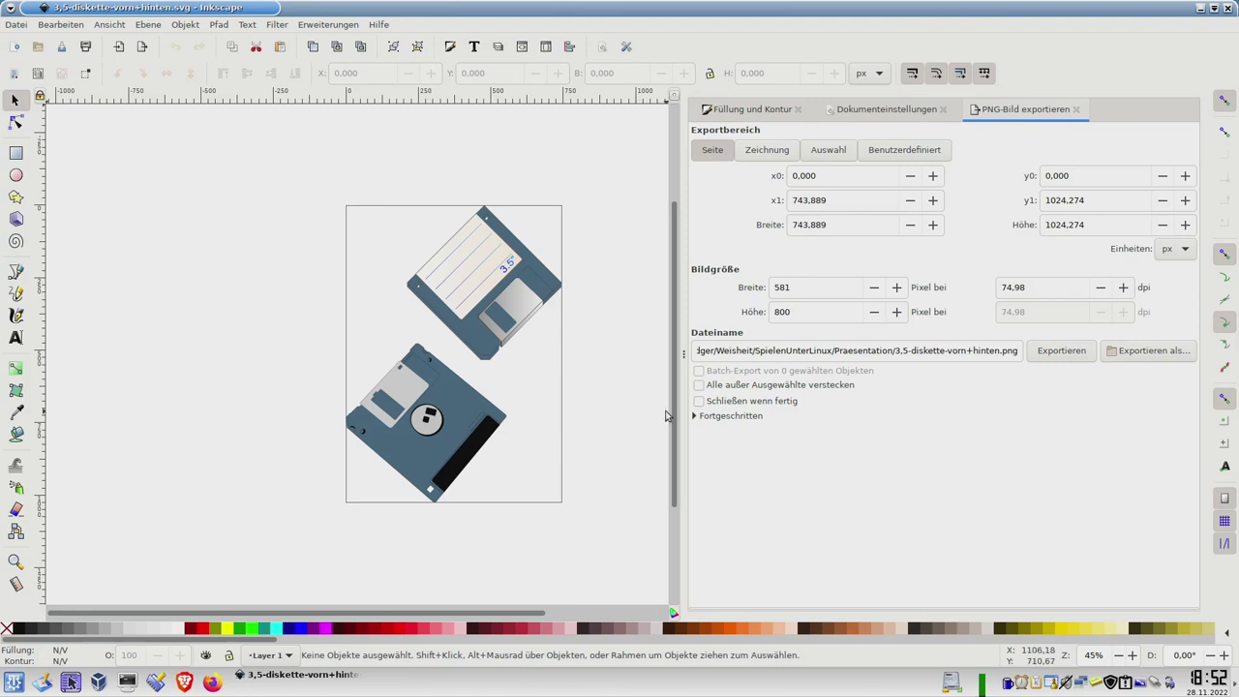
In Inkscape, hide the export settings beside 3,5-diskette-vorn+hinten.svg and examine the line edges around the upper floppy disk's metal shutter up close
left_click_drag(686, 409, 1001, 429)
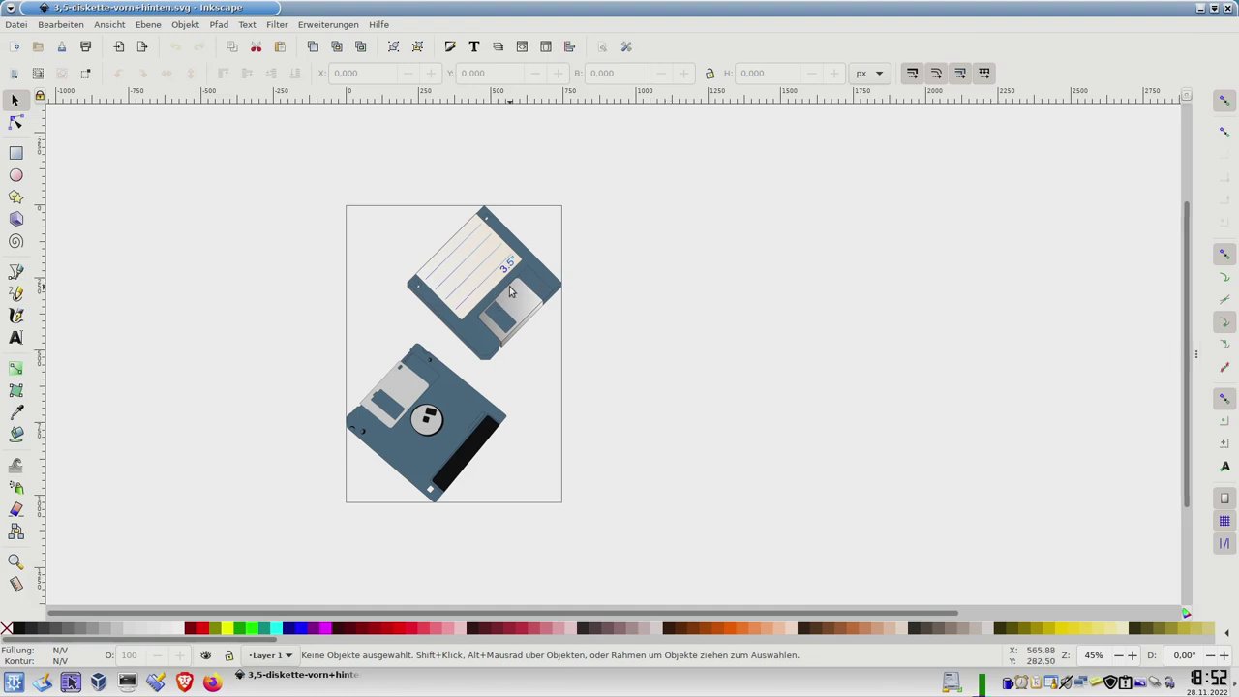
scroll(509, 285, "up", 3, "ctrl")
scroll(510, 290, "up", 9, "ctrl")
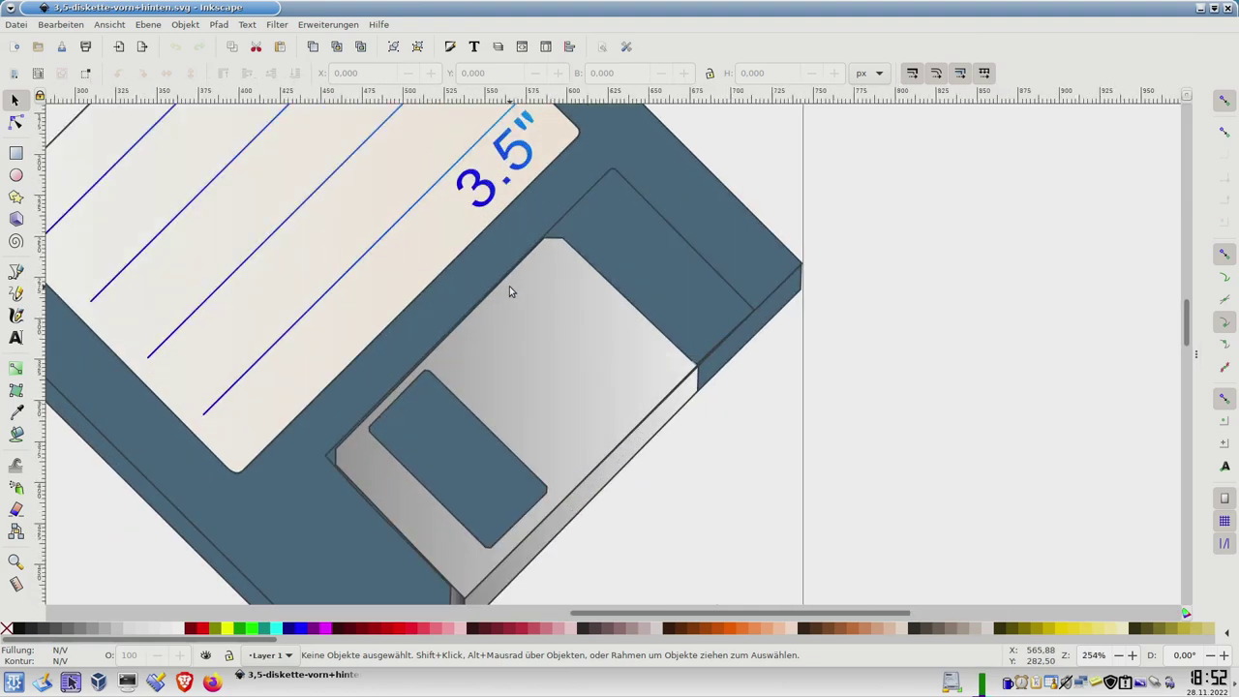
scroll(510, 291, "up", 3, "ctrl")
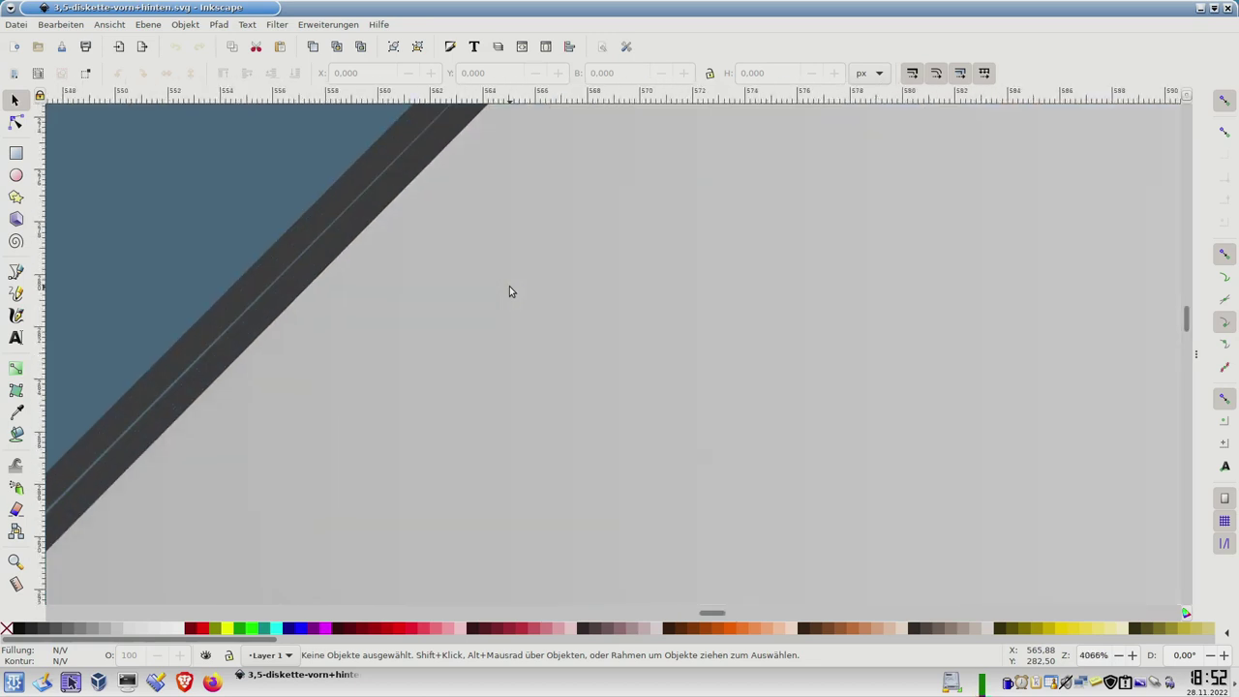
scroll(516, 306, "up", 4, "ctrl")
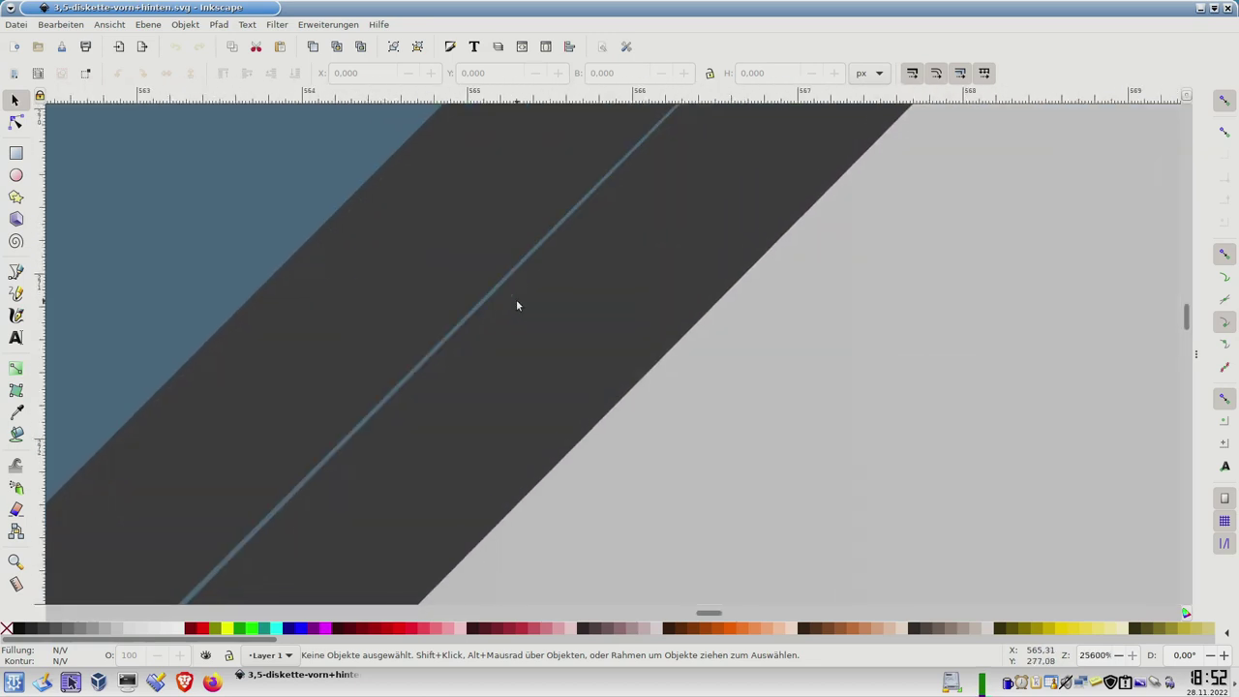
scroll(516, 306, "down", 6, "ctrl")
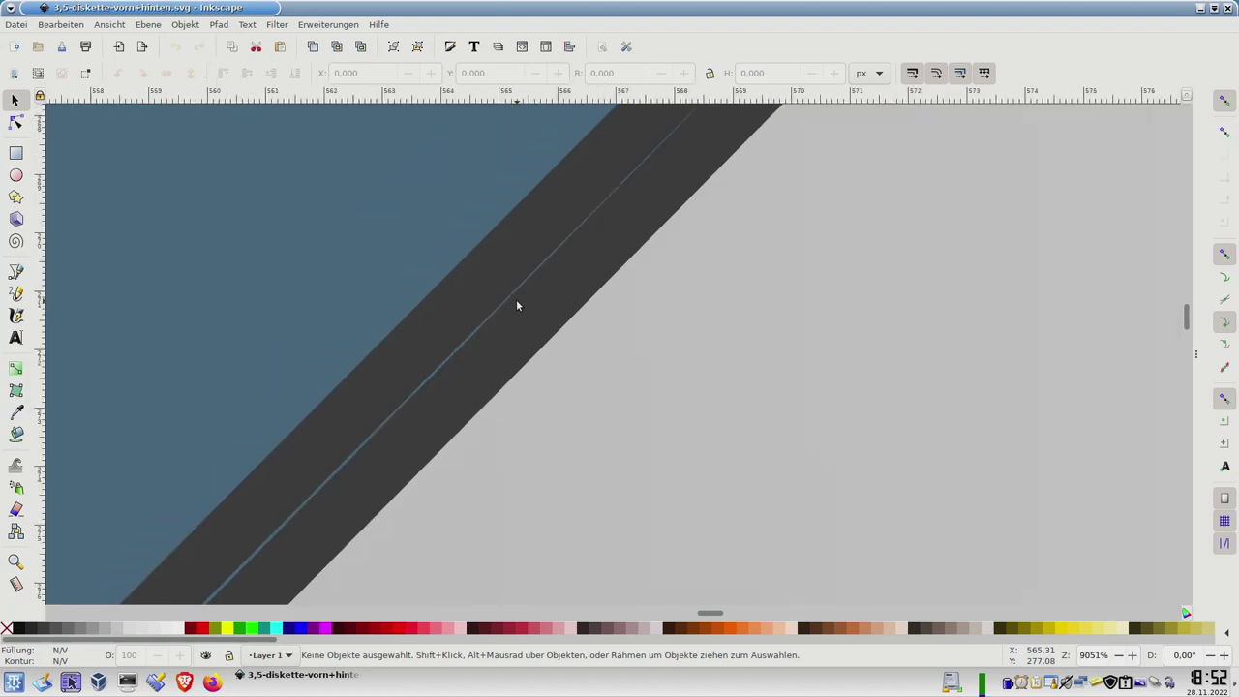
scroll(516, 306, "down", 11, "ctrl")
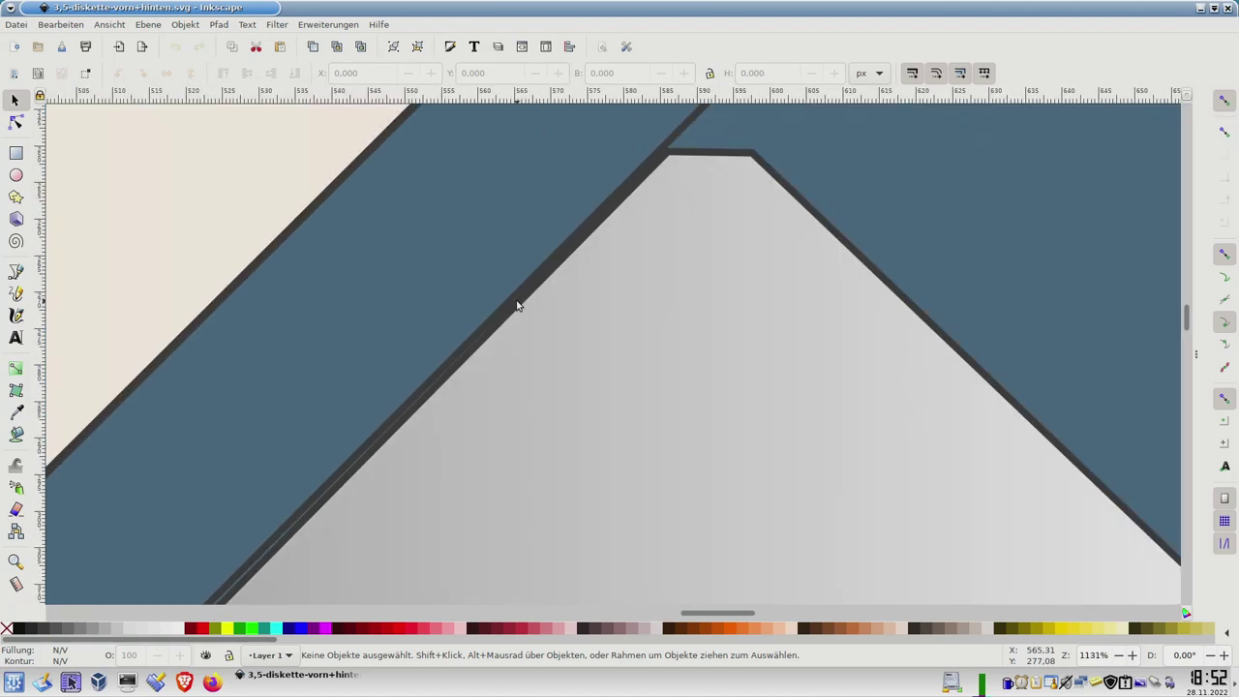
scroll(516, 306, "down", 1, "ctrl")
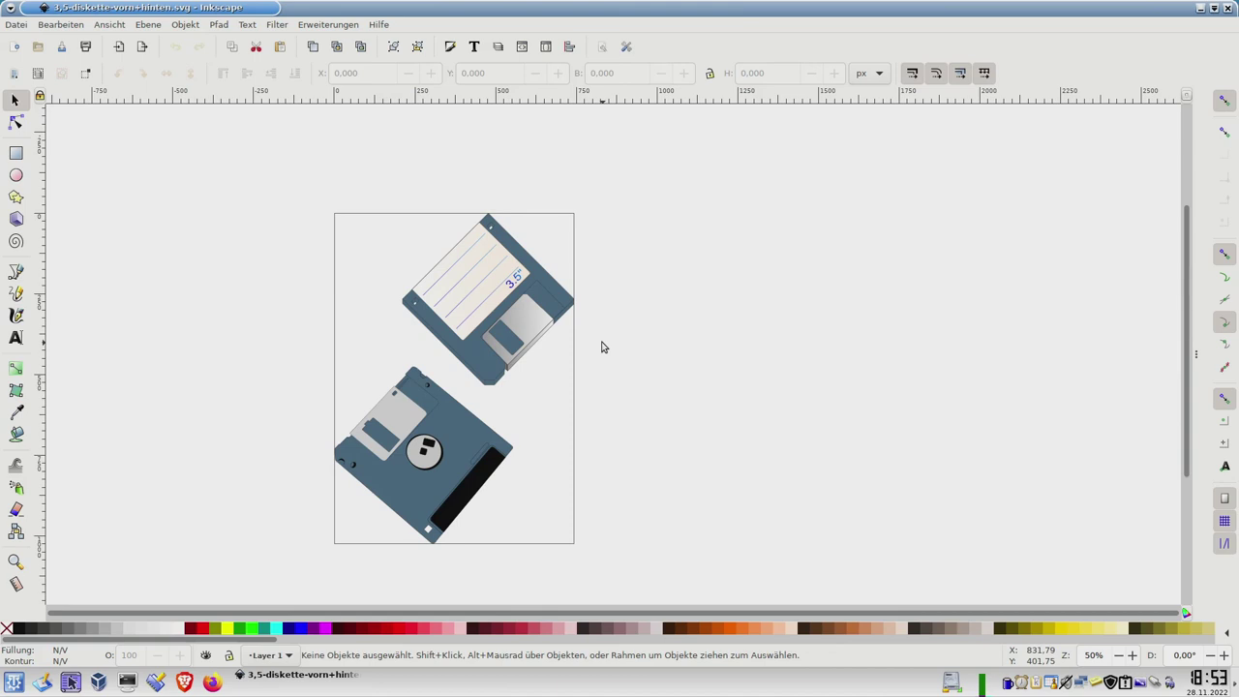
Select the body path of the upper floppy disk
left_click(533, 269)
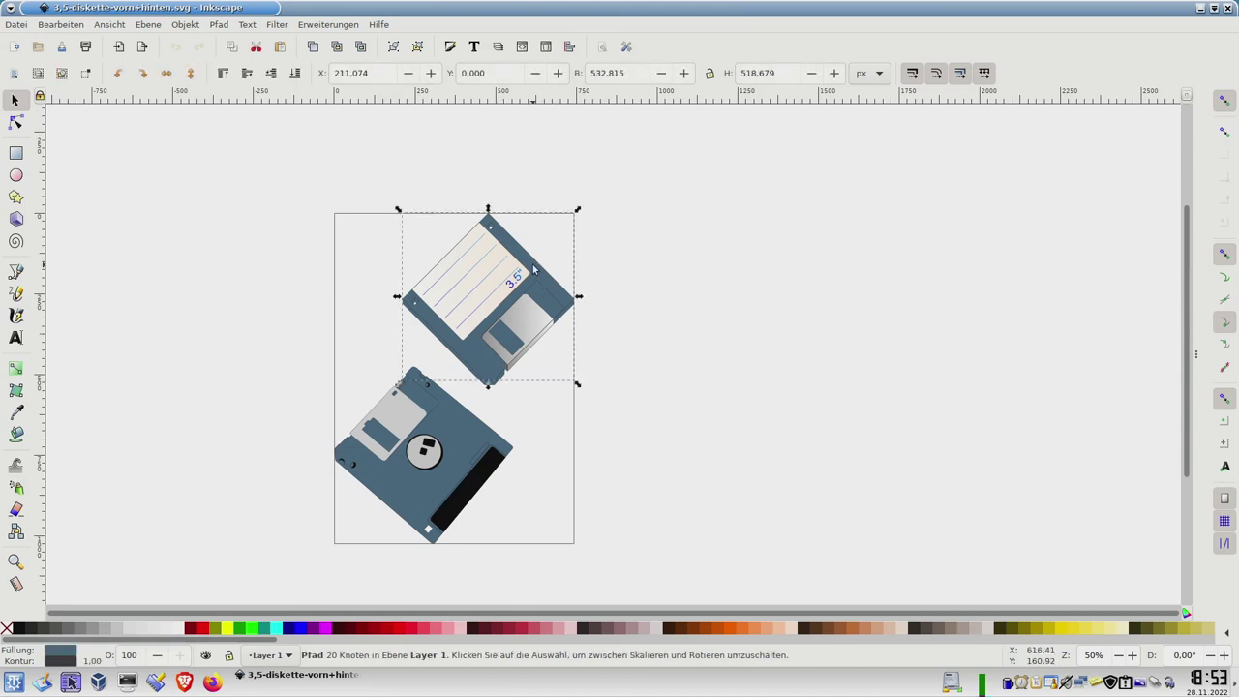